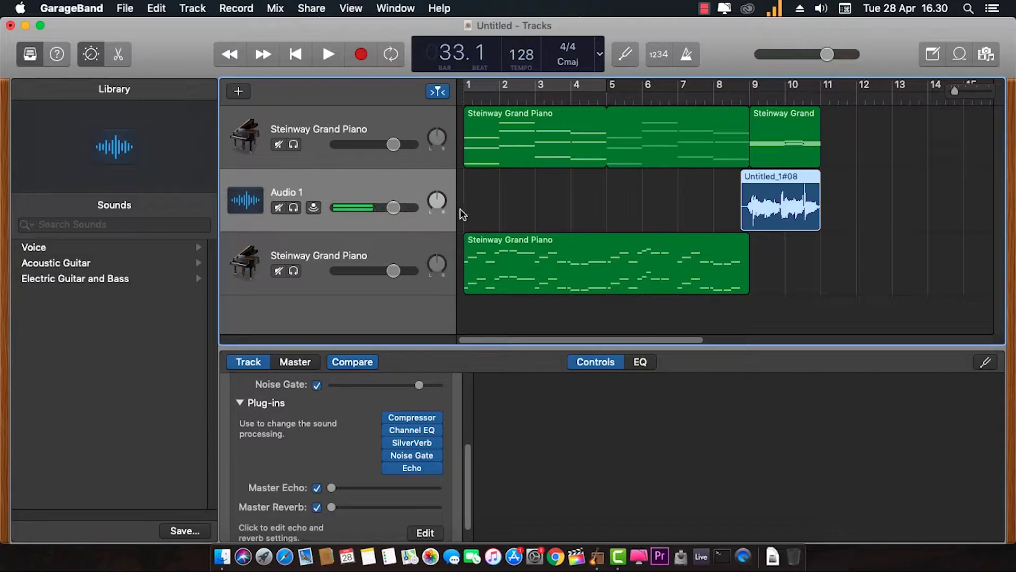
Turn off the Compressor, Channel EQ, SilverVerb, Noise Gate and Echo plug-ins on the Audio 1 track
mouse_move(417, 414)
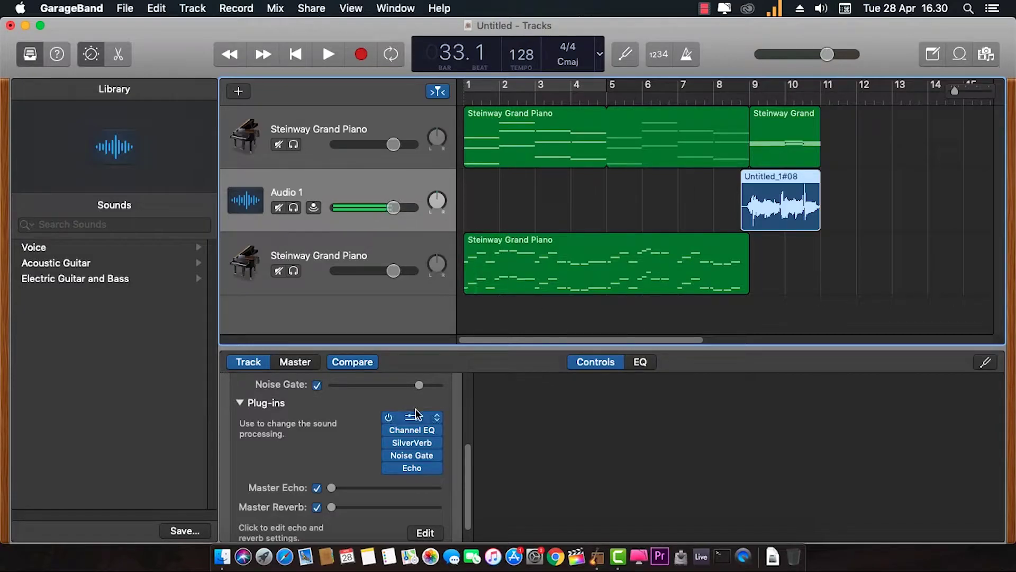
left_click(392, 436)
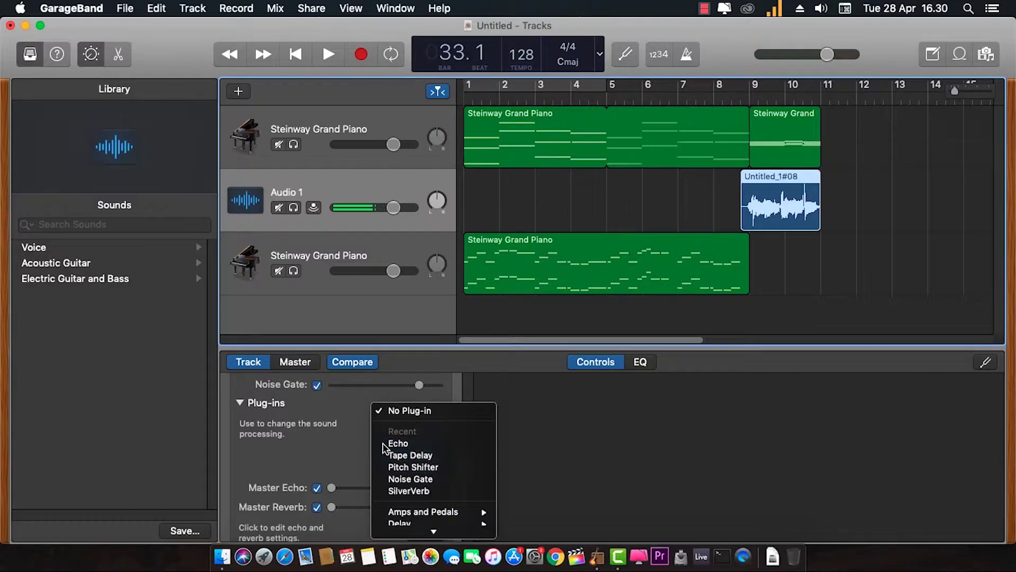
left_click(384, 444)
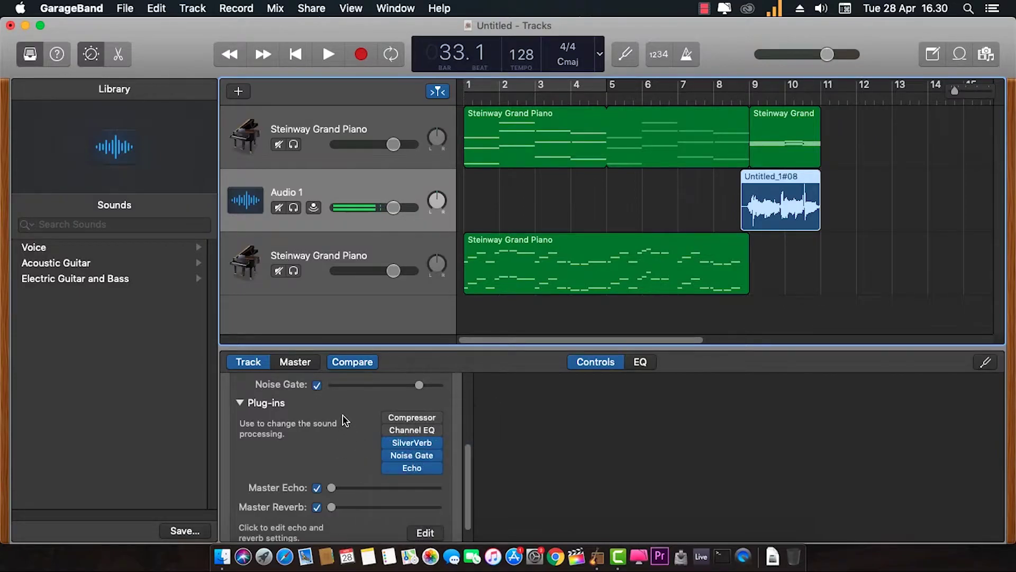
left_click(389, 456)
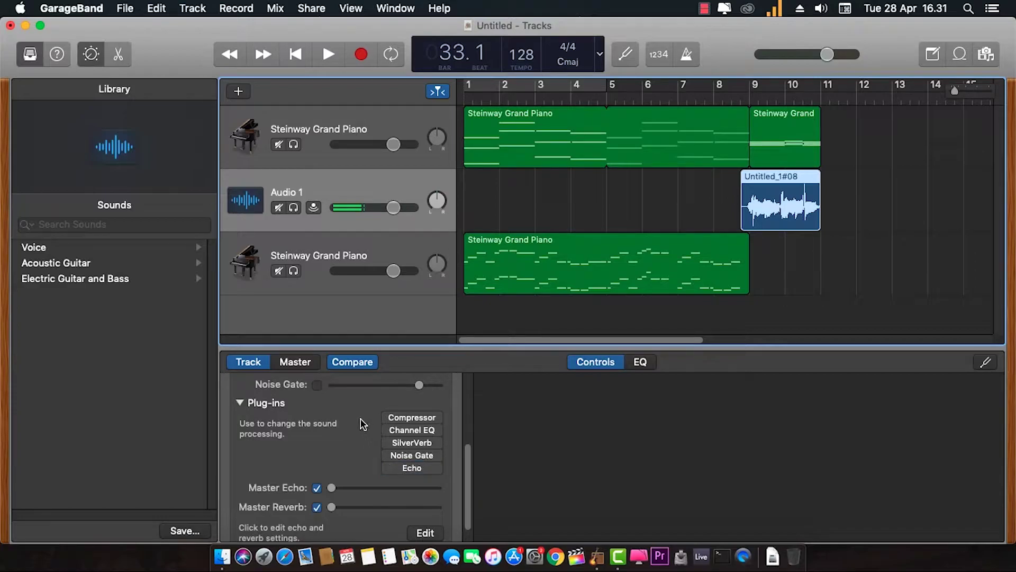
Play the project from the beginning with the upper Steinway Grand Piano track selected, and return the playhead to the start
left_click(298, 54)
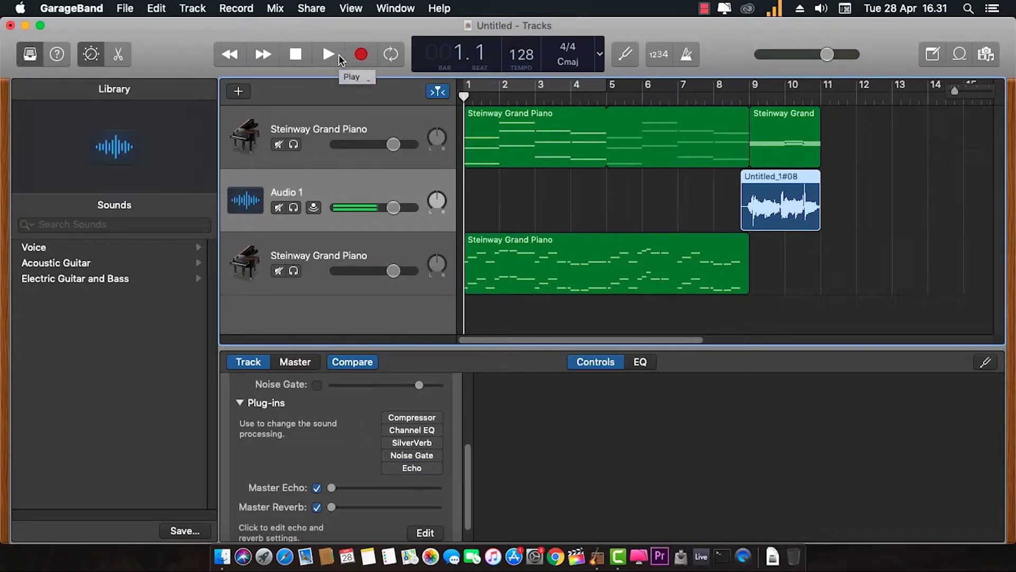
left_click(315, 125)
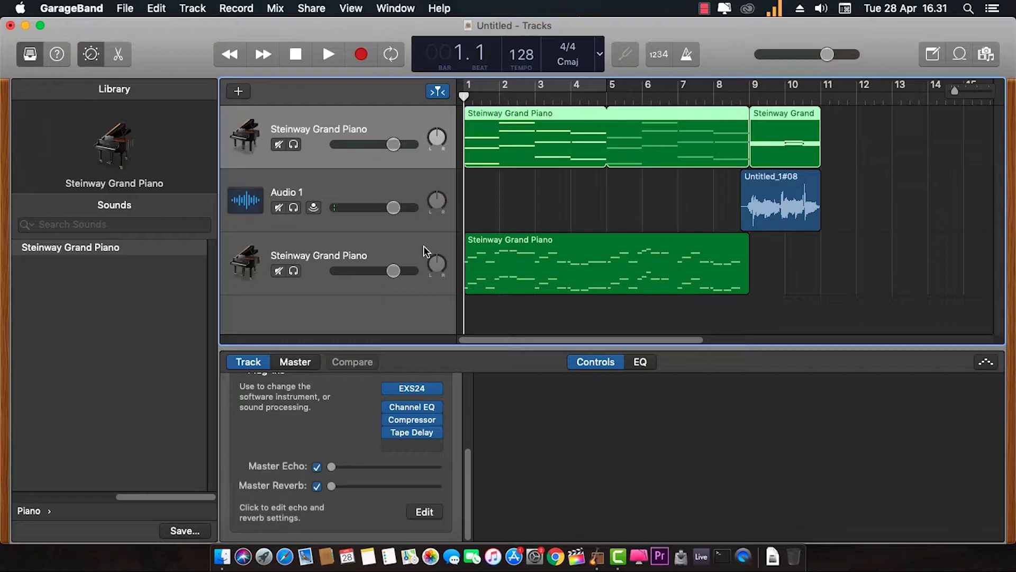
left_click(351, 246)
left_click(321, 124)
left_click(331, 55)
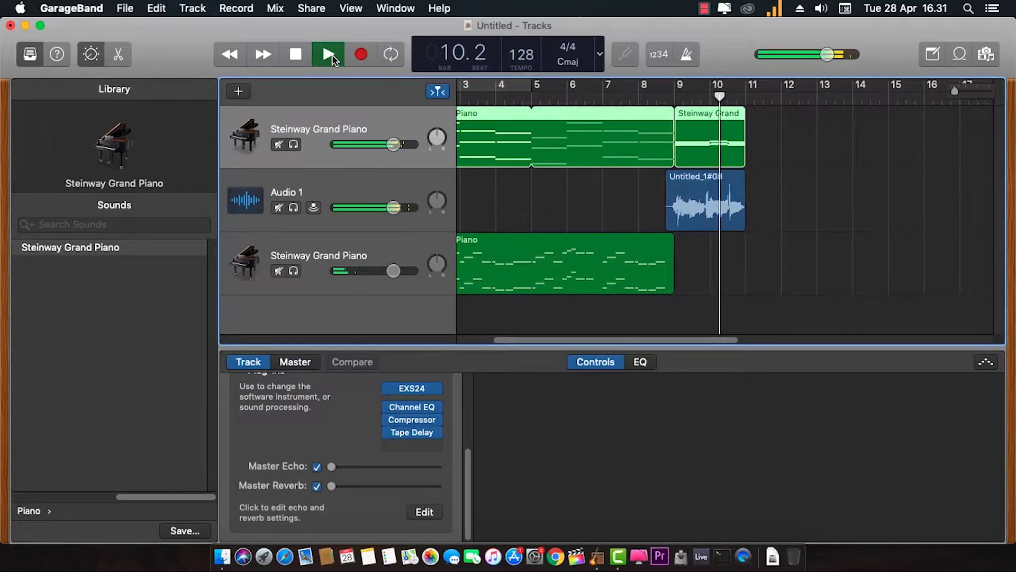
left_click(297, 54)
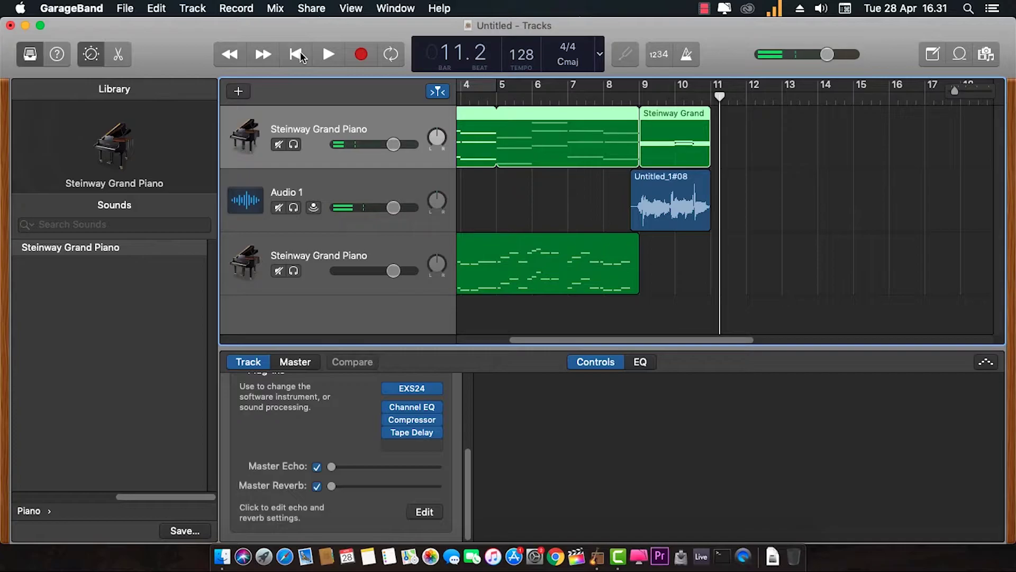
left_click(298, 58)
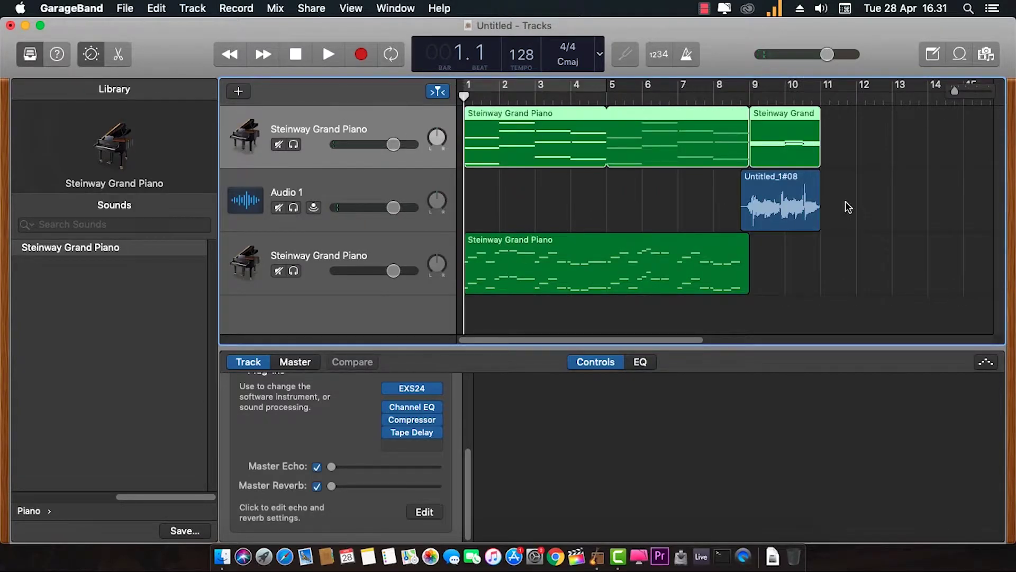
Check the system sound volume and the selected output device
left_click(526, 253)
left_click(529, 135)
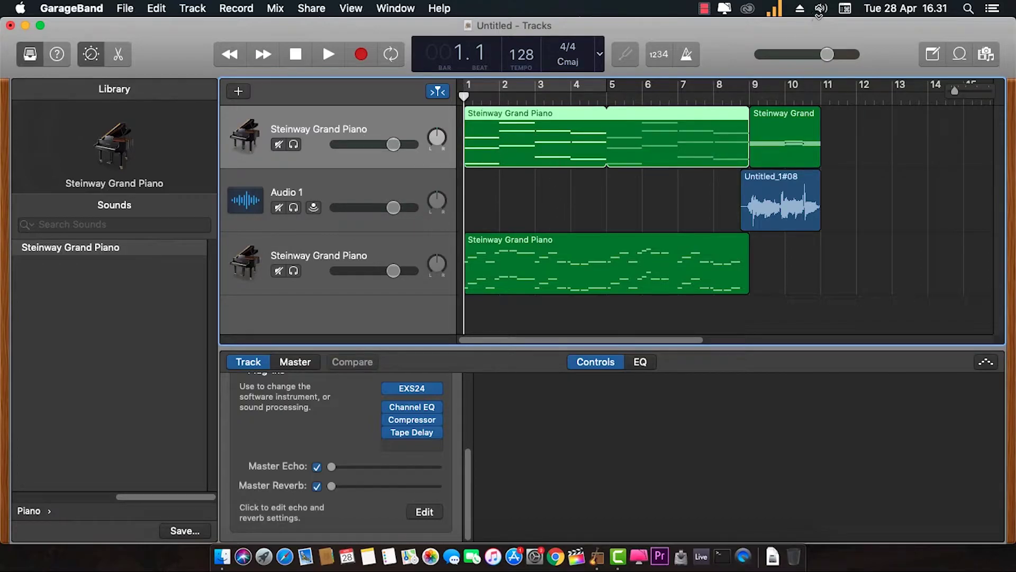
left_click(820, 8)
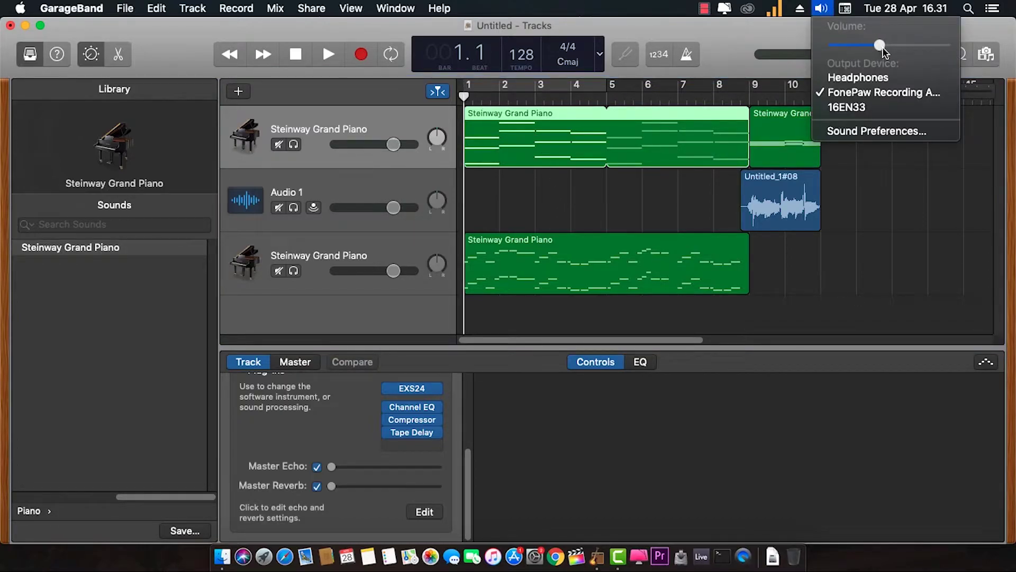
left_click(733, 42)
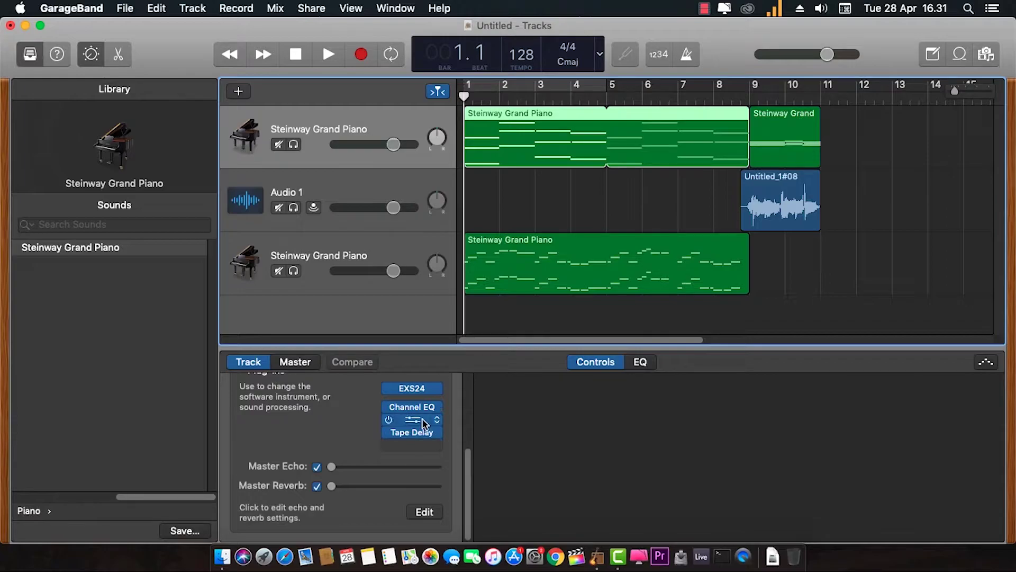
Apply the Grand Piano preset from the Keyboards category to the upper piano track's Channel EQ
left_click(412, 407)
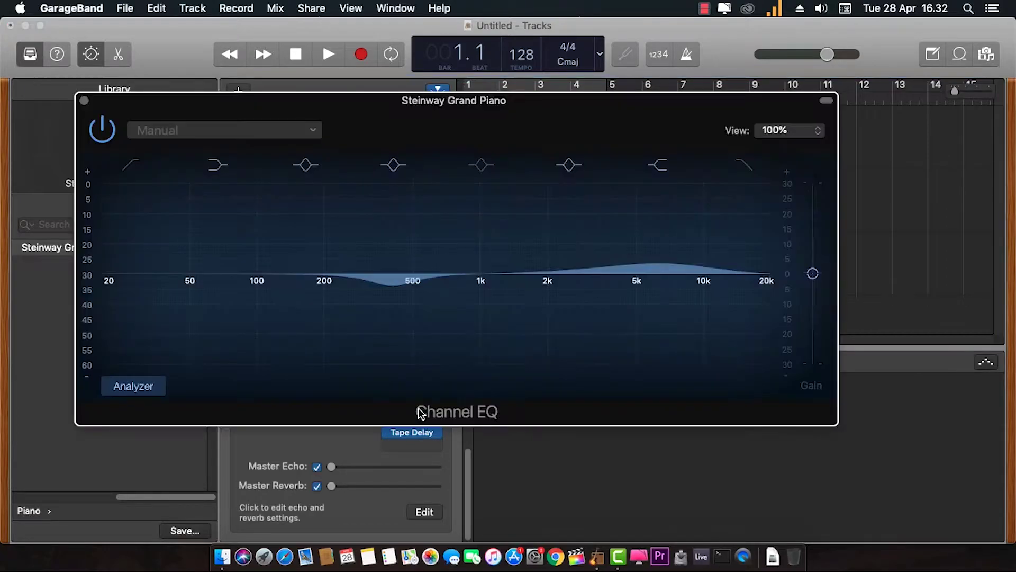
left_click(273, 130)
mouse_move(222, 226)
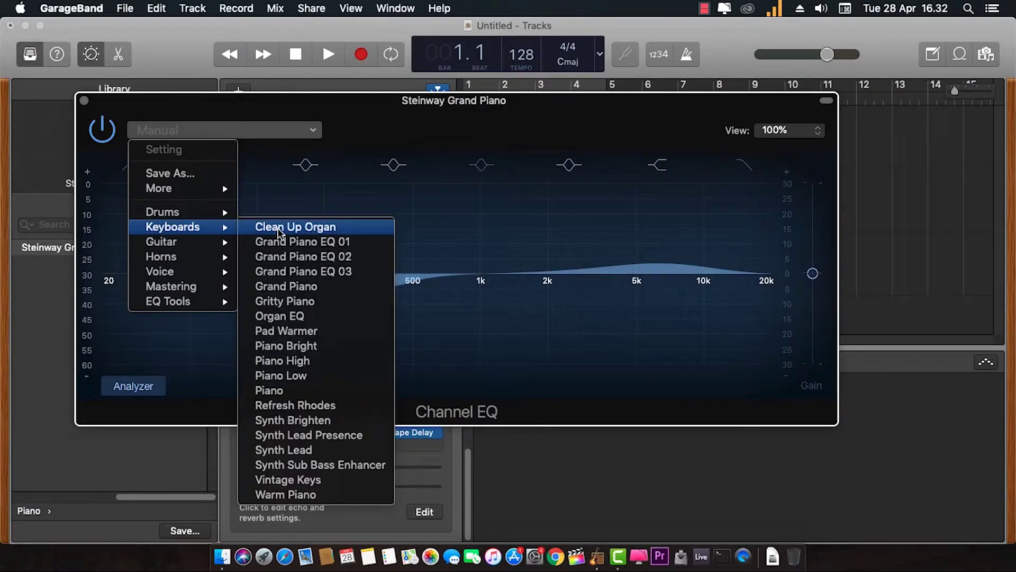
left_click(298, 286)
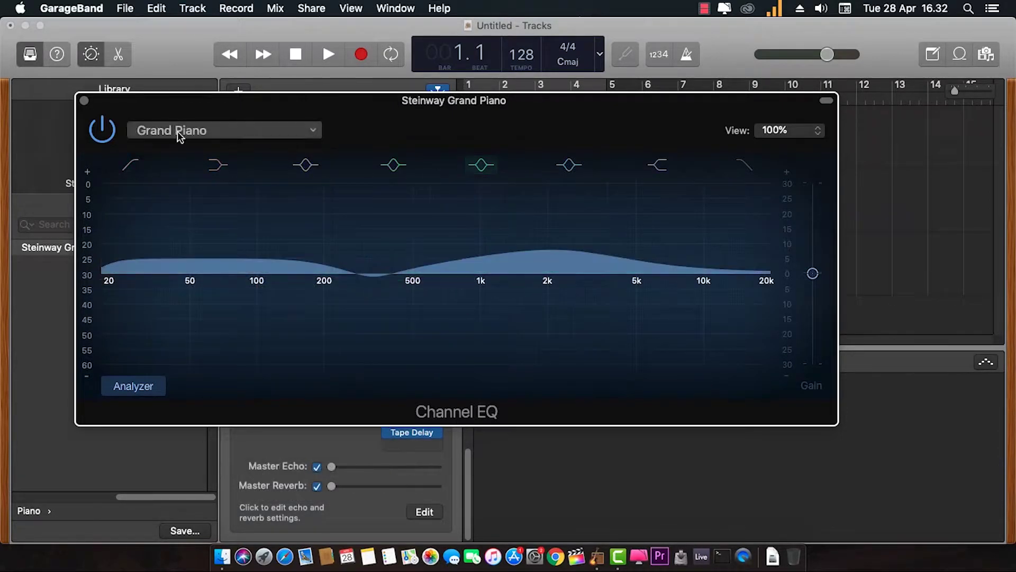
left_click(84, 101)
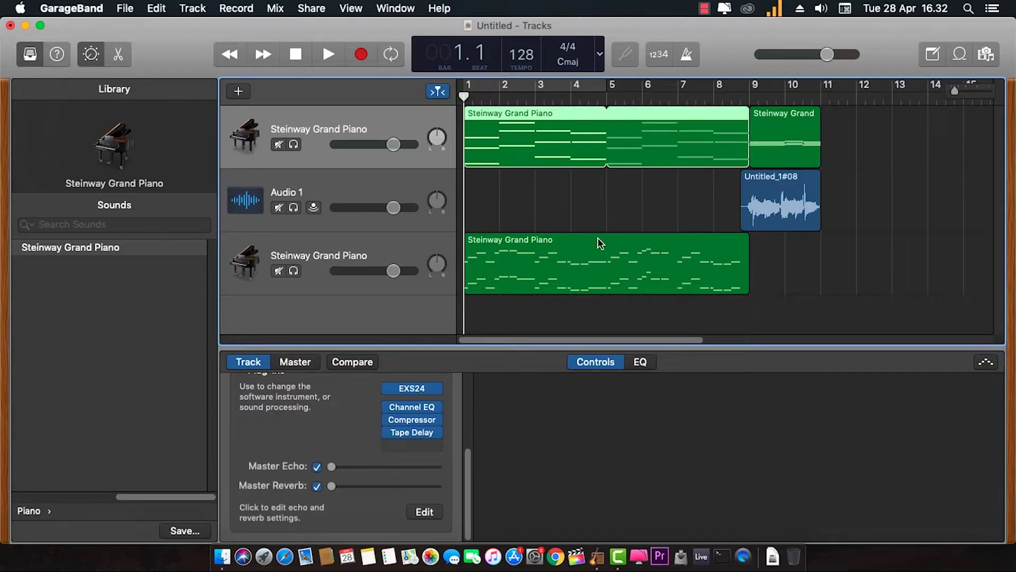
Apply the Keyboards preset Piano High to the lower Steinway Grand Piano track's Channel EQ and play back the project to hear it
left_click(545, 258)
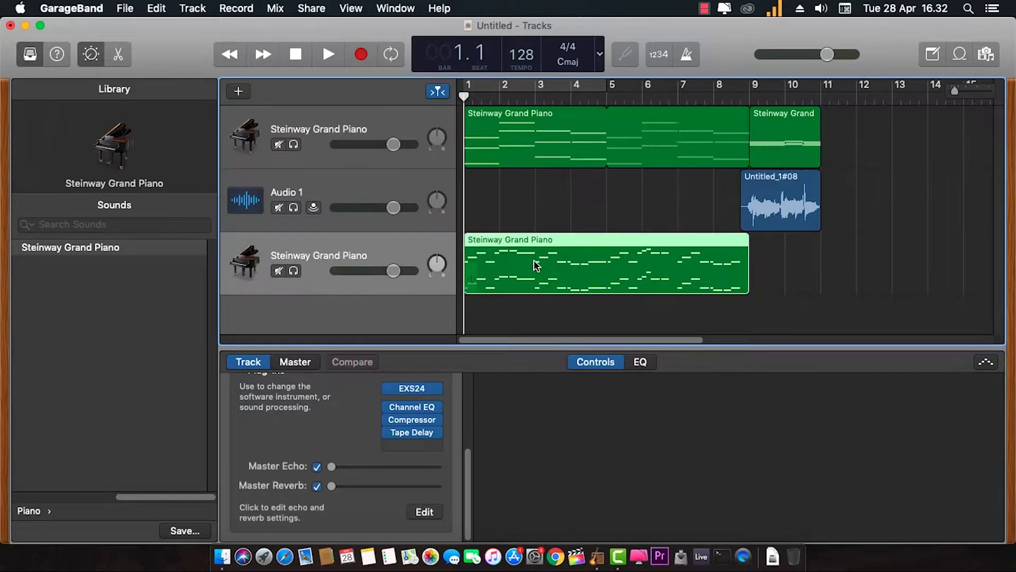
left_click(417, 411)
left_click(222, 130)
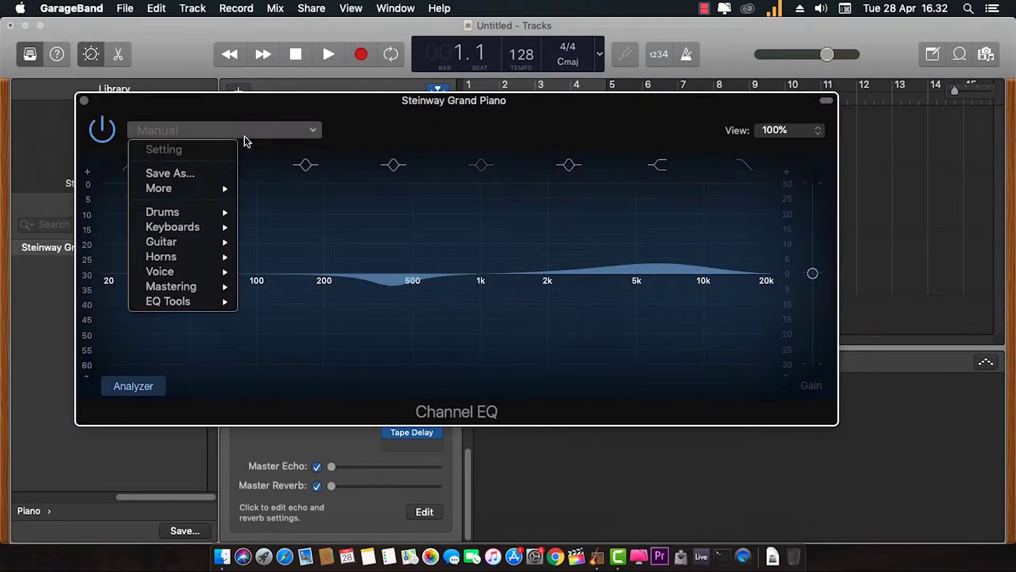
mouse_move(223, 227)
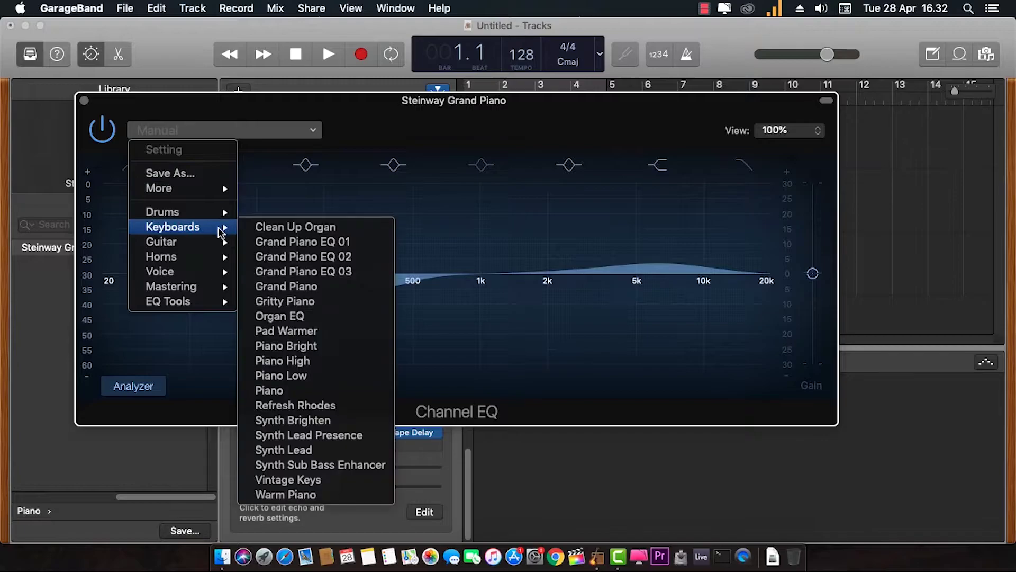
left_click(310, 287)
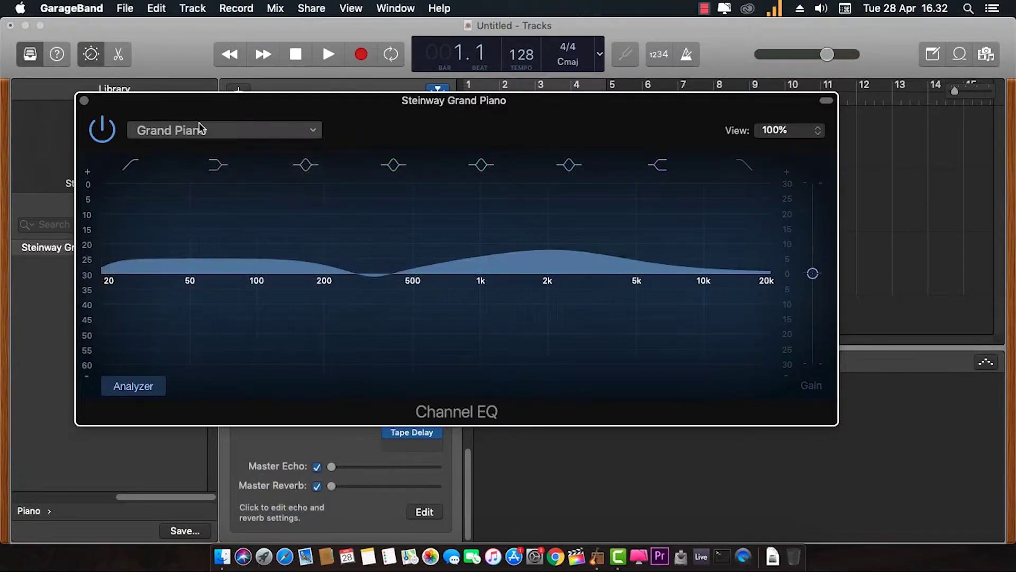
left_click(204, 138)
mouse_move(217, 226)
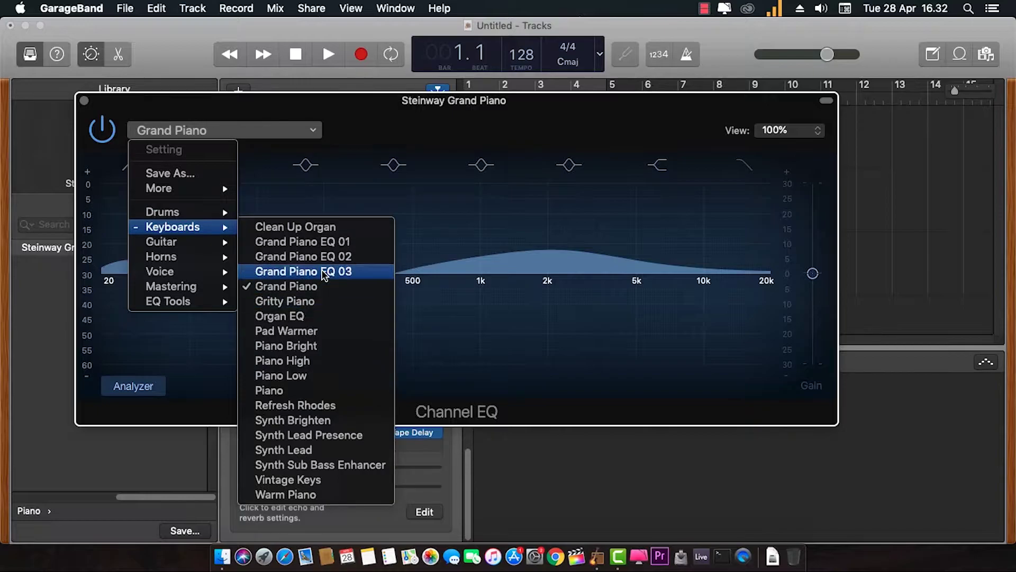
left_click(328, 361)
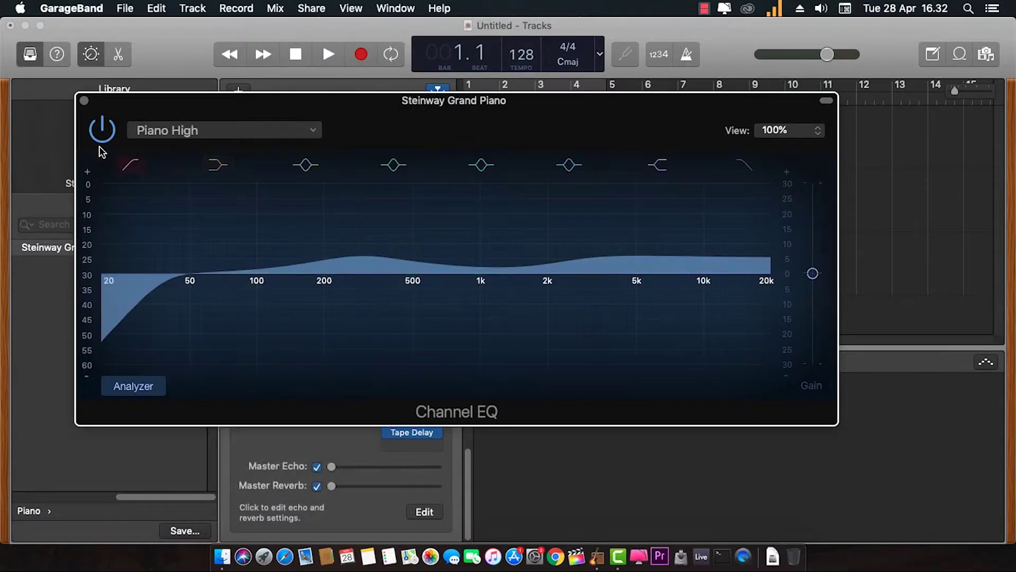
left_click(84, 101)
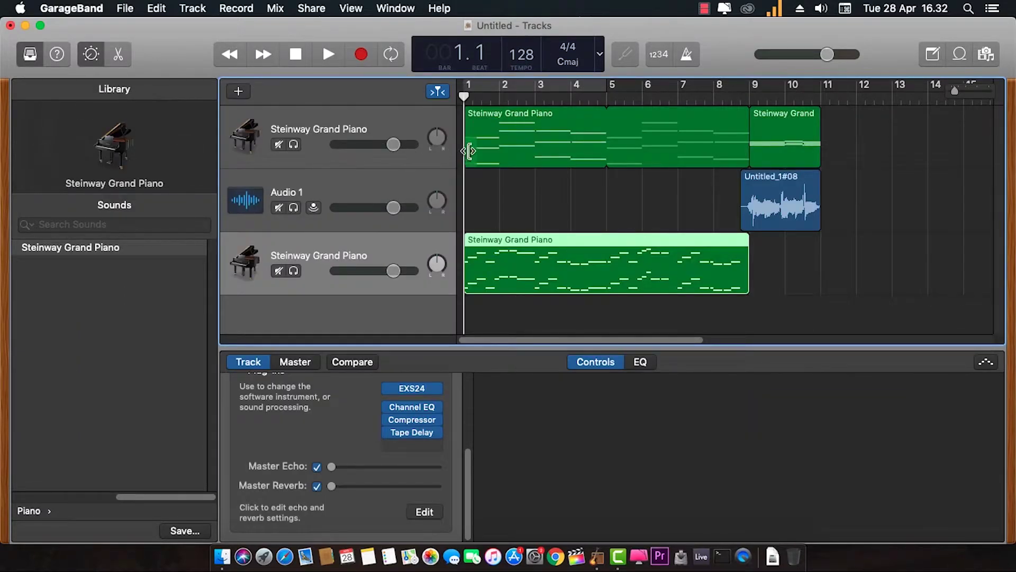
left_click(326, 55)
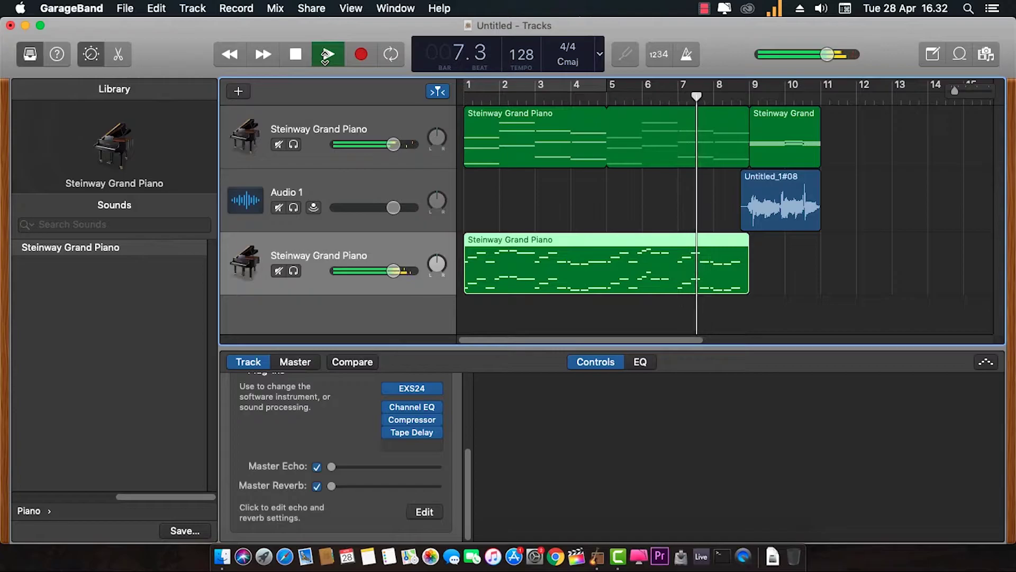
left_click(297, 55)
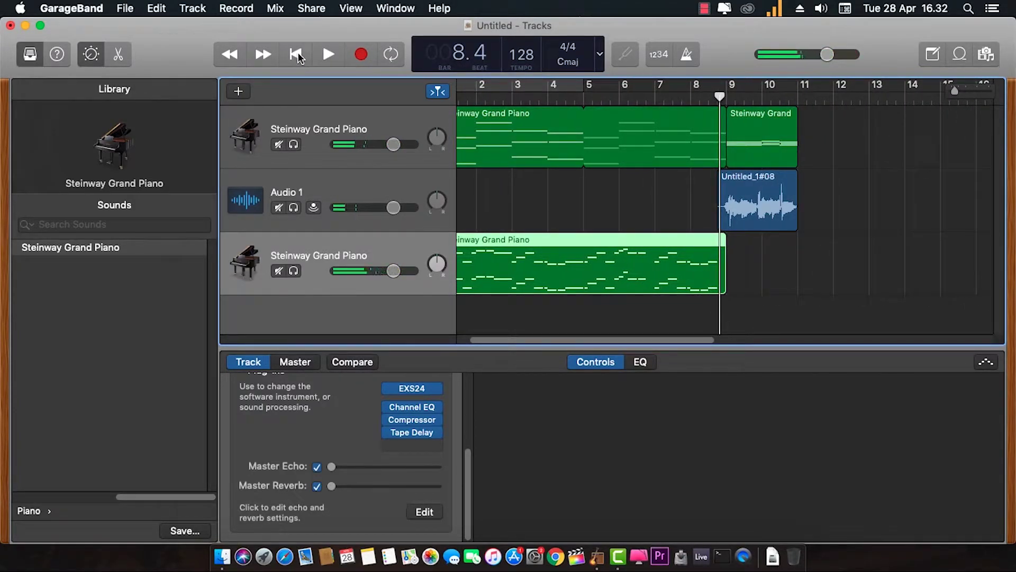
Change the upper Steinway Grand Piano track's Channel EQ to the Keyboards preset Piano Low
left_click(760, 145)
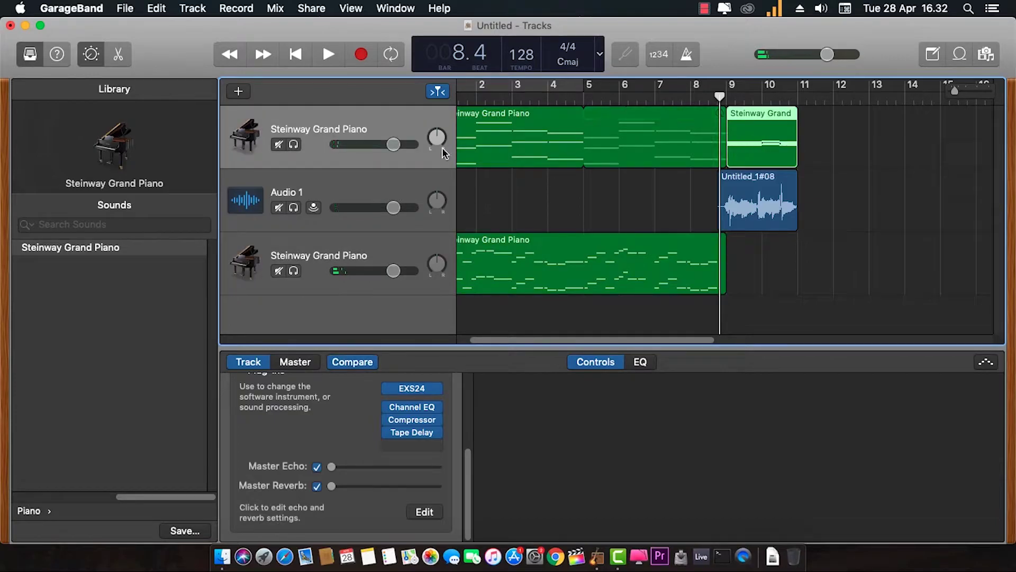
left_click(413, 407)
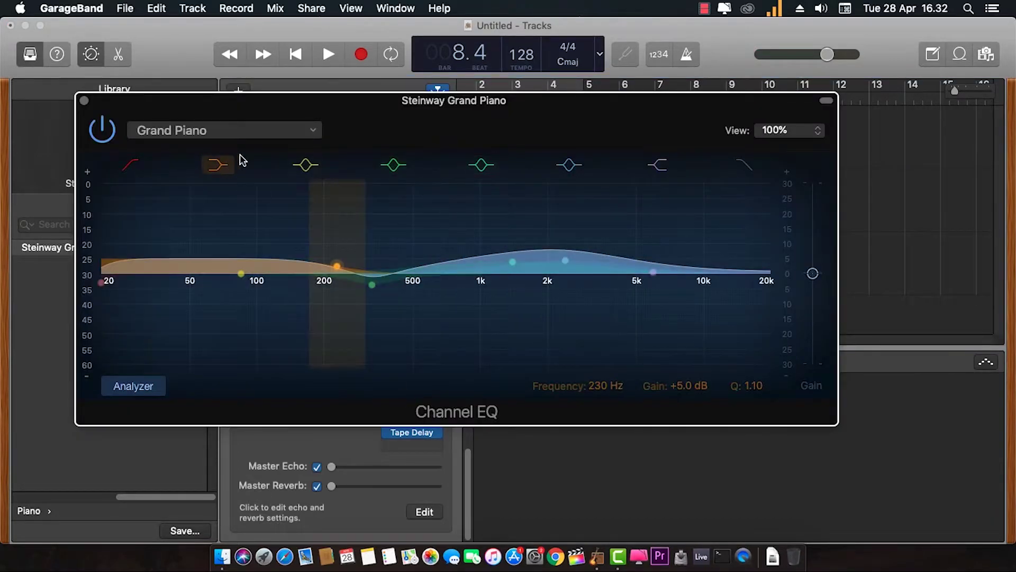
left_click(251, 133)
mouse_move(222, 226)
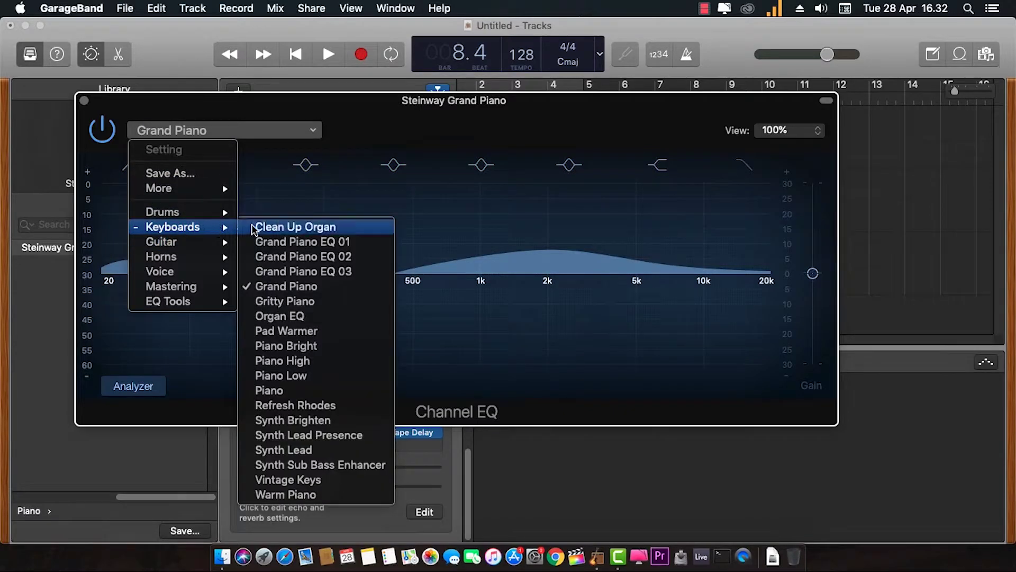
left_click(307, 376)
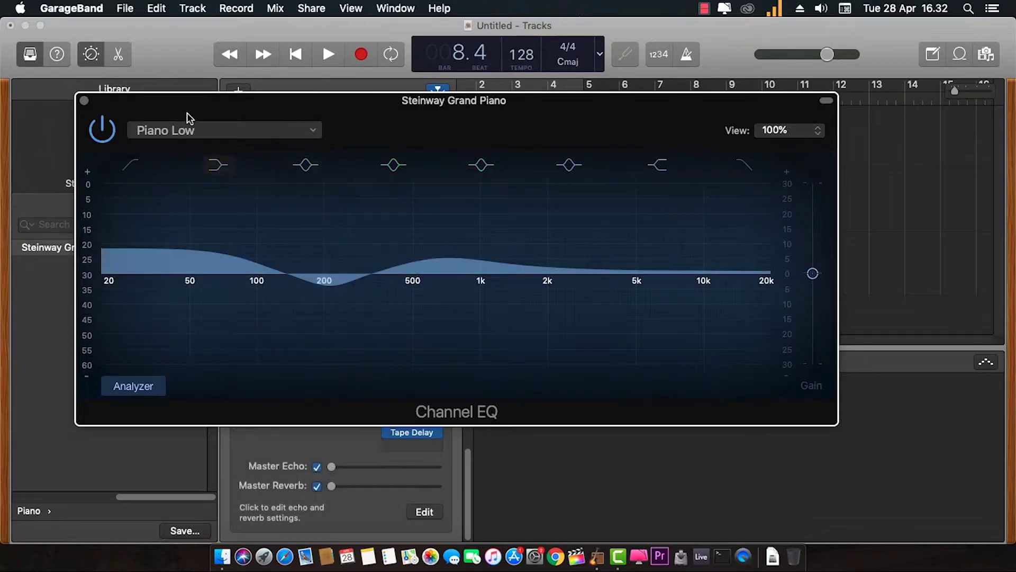
left_click(84, 100)
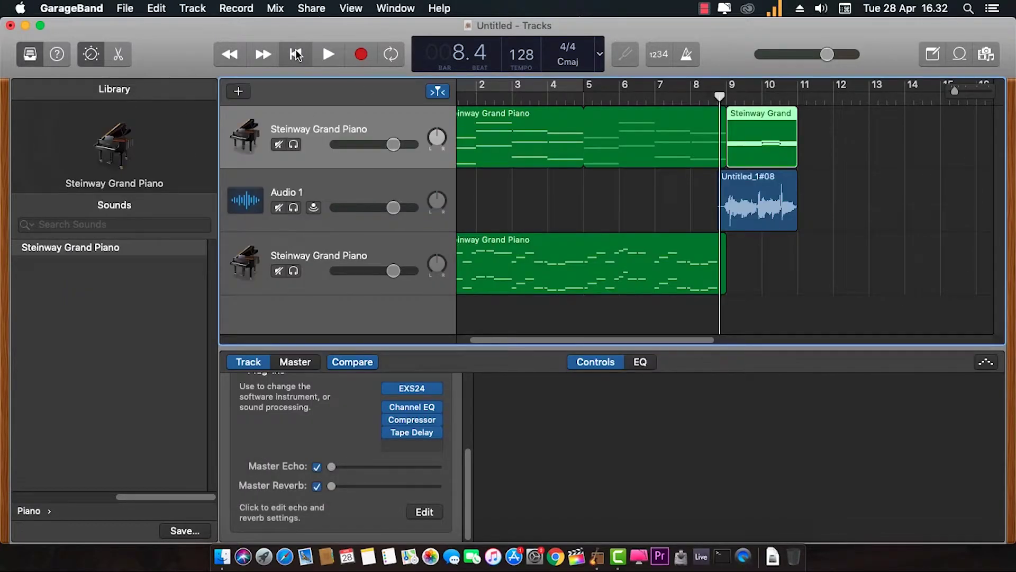
Play the project from the beginning to hear the piano EQ, and return the playhead to the start
left_click(296, 54)
left_click(329, 53)
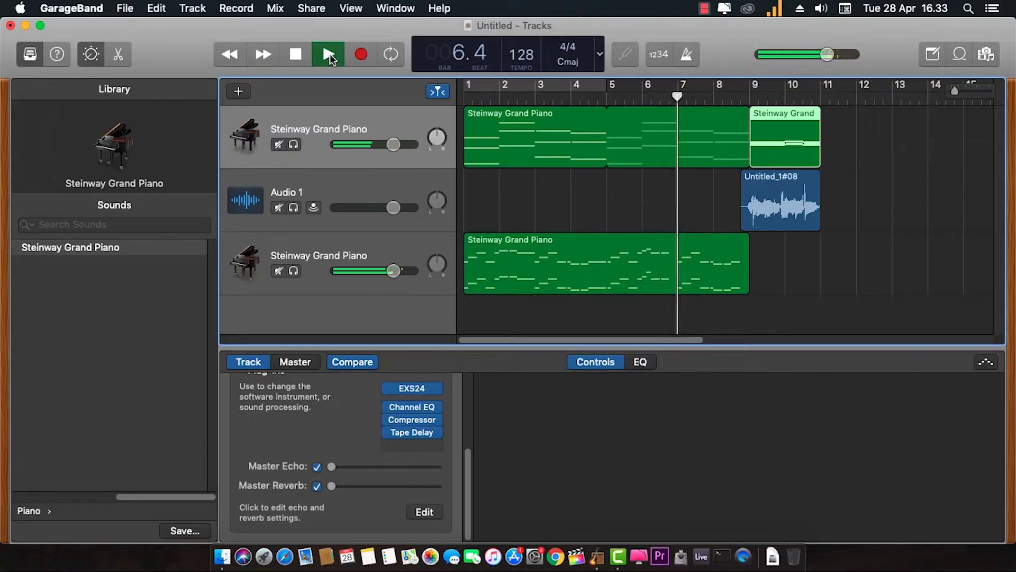
left_click(293, 55)
left_click(291, 56)
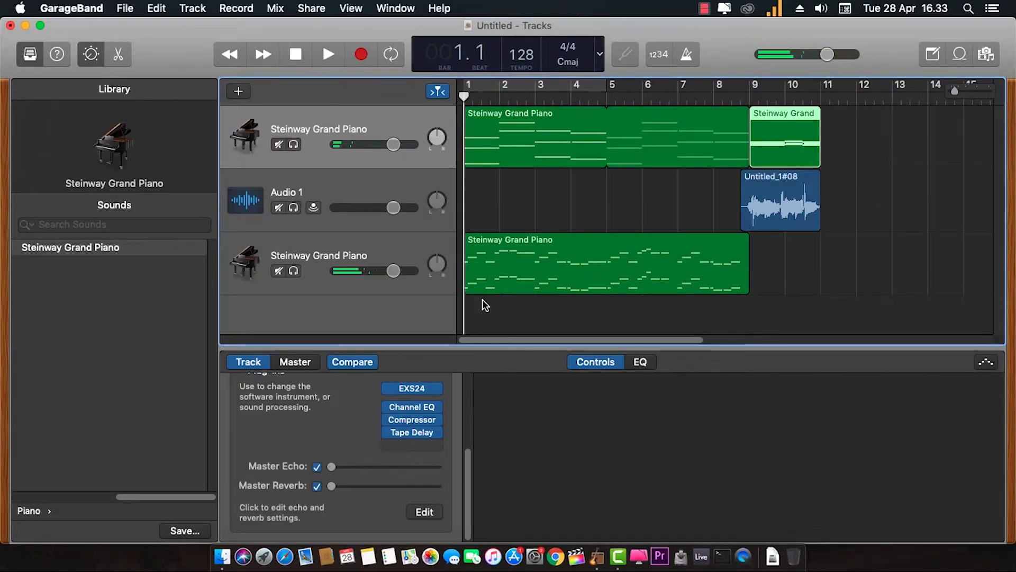
Apply the Keyboards preset FET Keyboards to the Compressor of the upper Steinway Grand Piano track
left_click(508, 140)
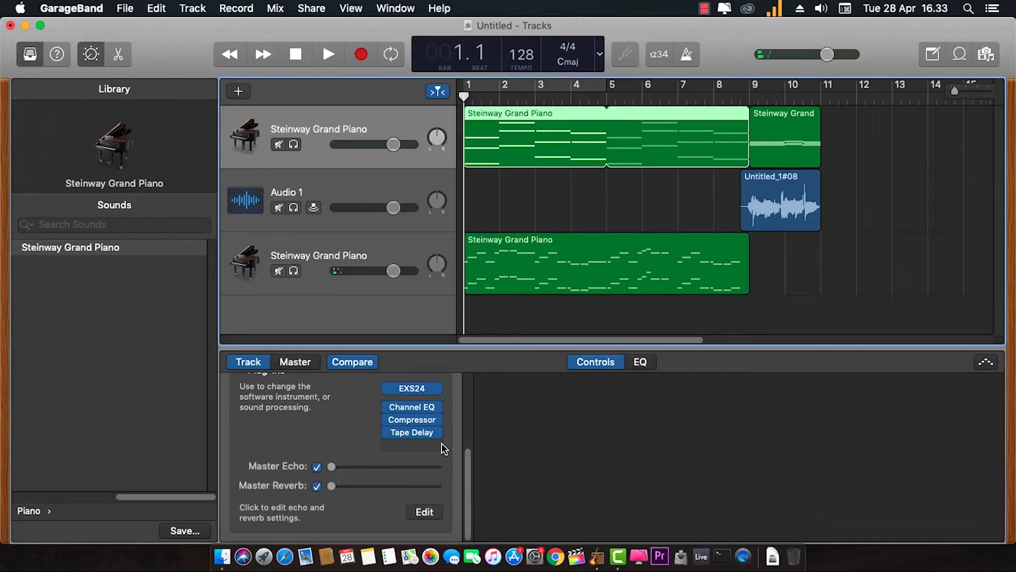
left_click(417, 421)
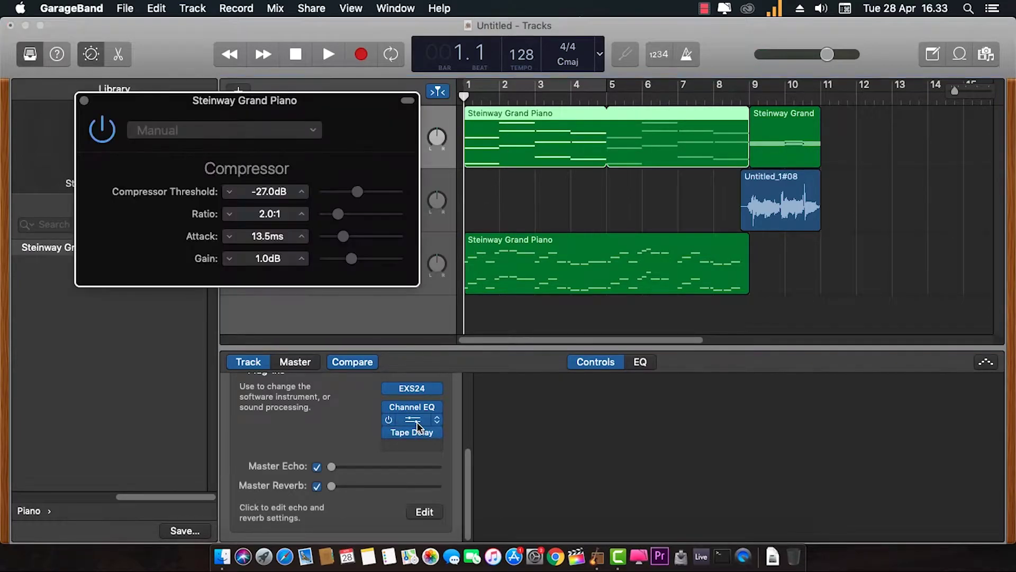
left_click(310, 132)
mouse_move(272, 226)
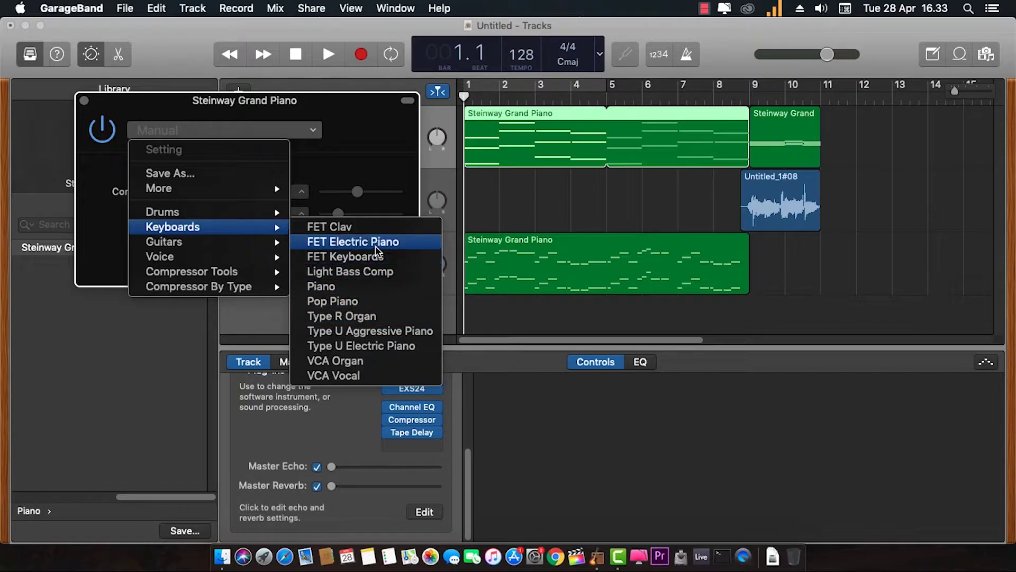
left_click(368, 256)
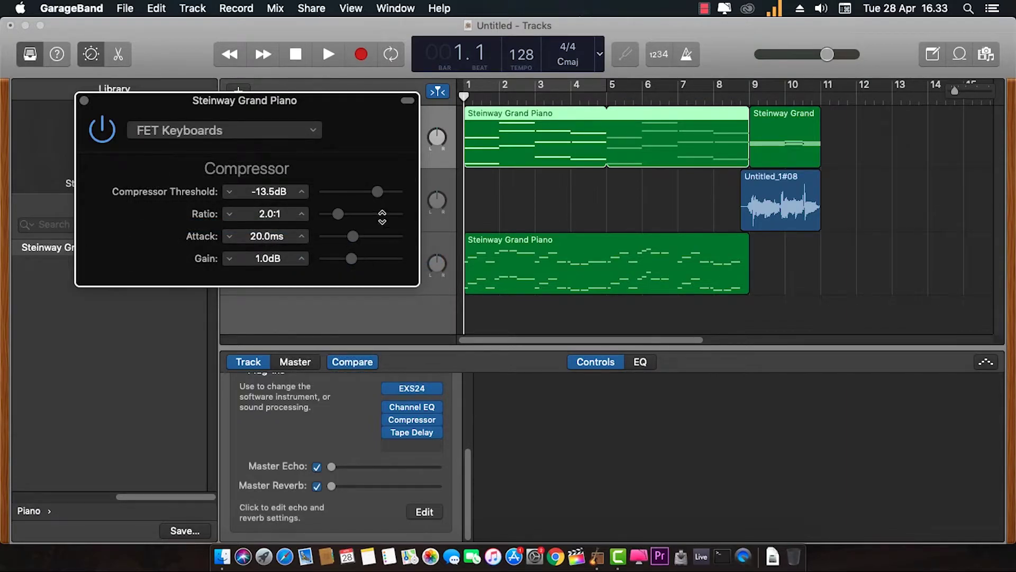
Play the project to hear the compressed piano, close the Compressor window and return the playhead to the start
key("space")
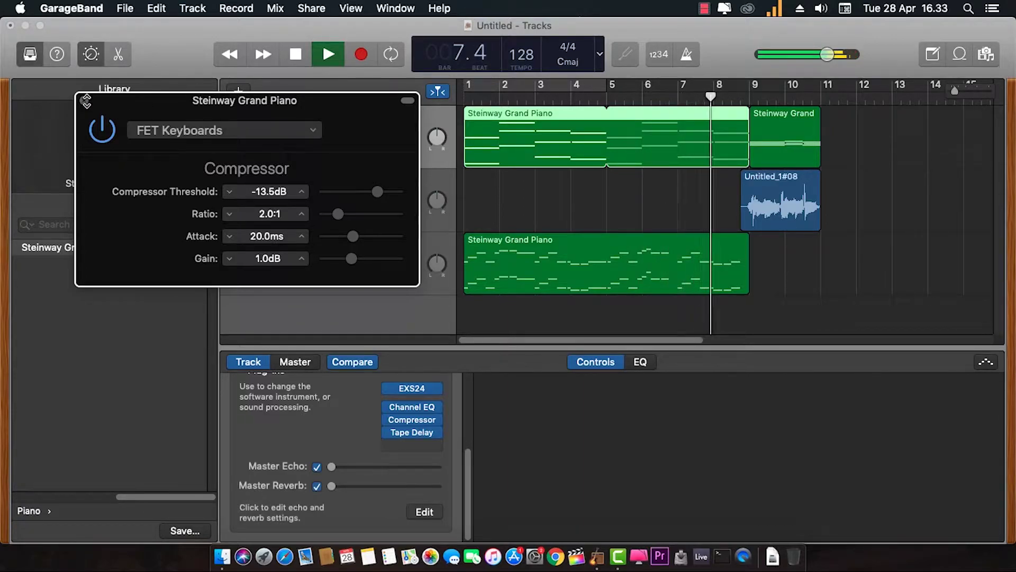
left_click(83, 100)
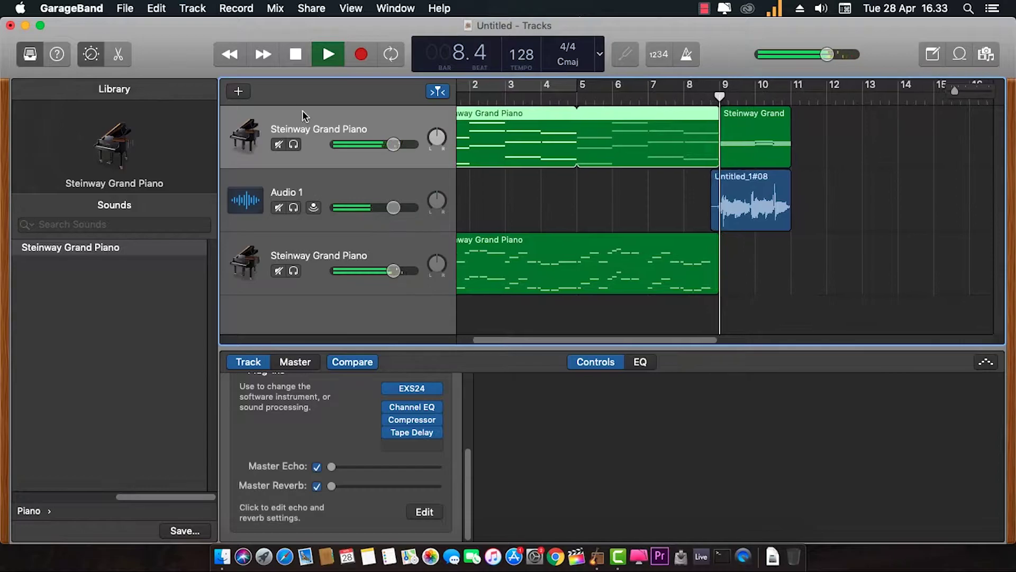
left_click(294, 54)
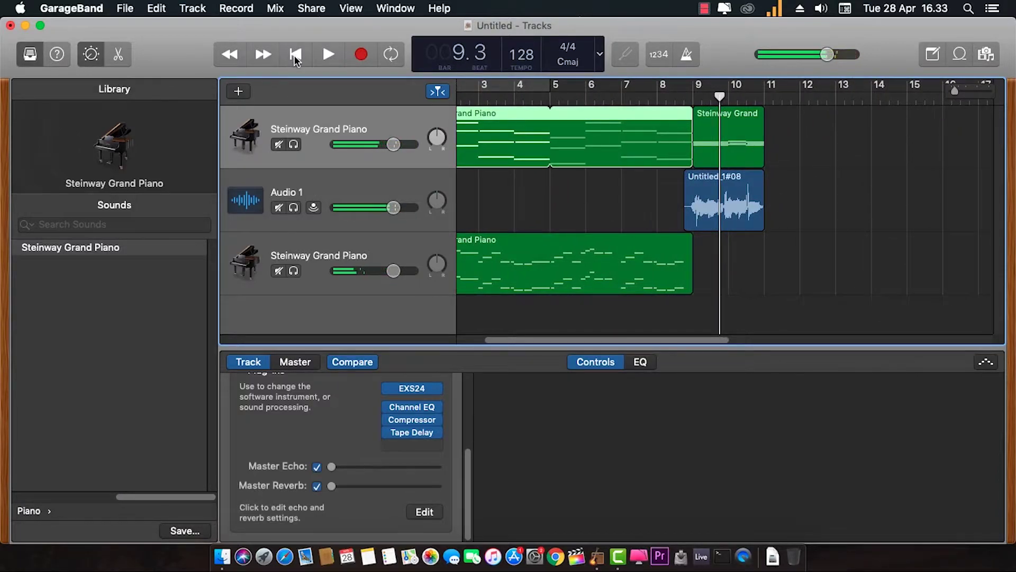
left_click(294, 54)
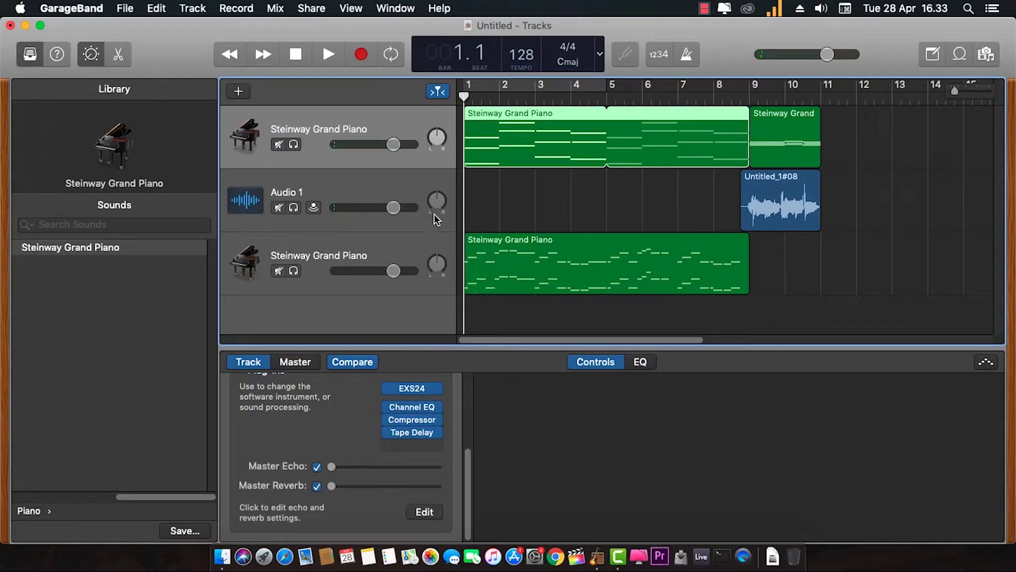
Examine the notes of the upper Steinway Grand Piano track's regions in the Piano Roll and close the editor
left_click(95, 60)
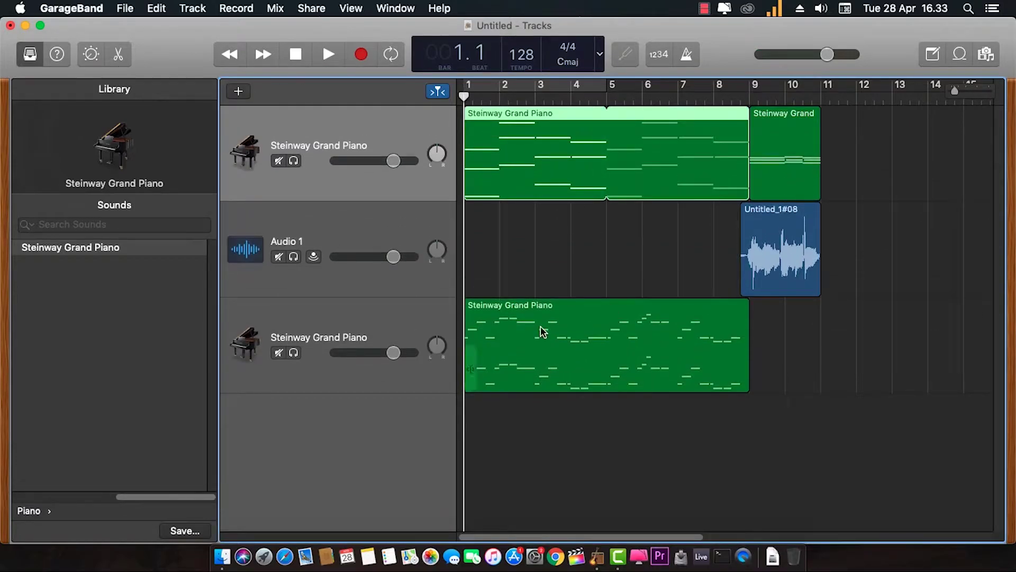
left_click(350, 126)
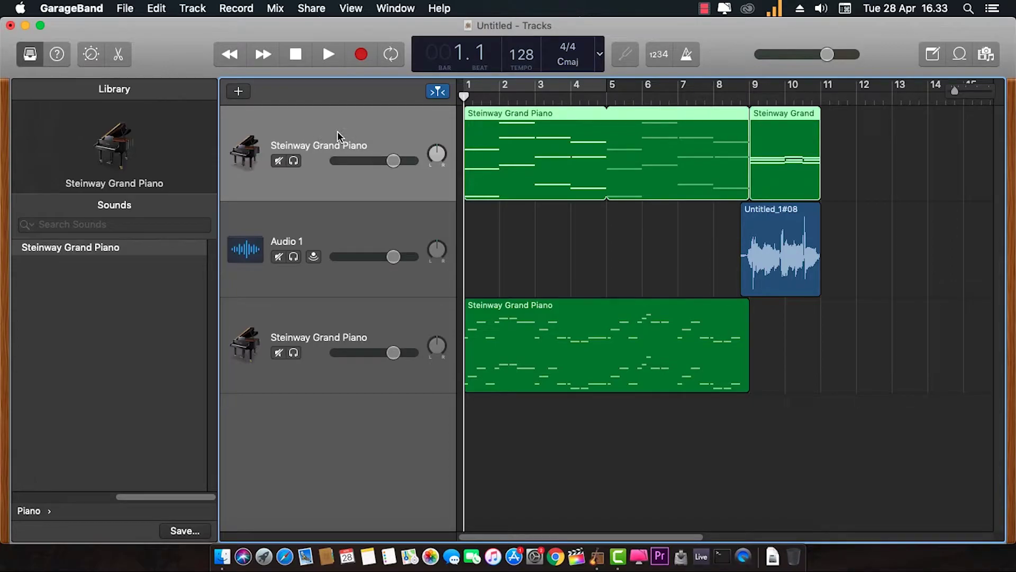
double_click(534, 151)
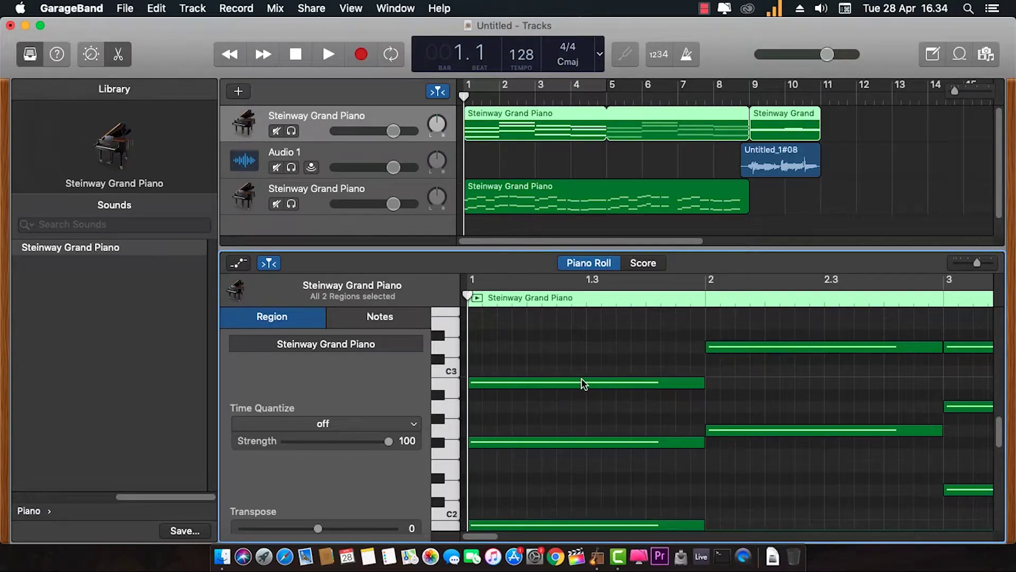
scroll(581, 378, "up", 4)
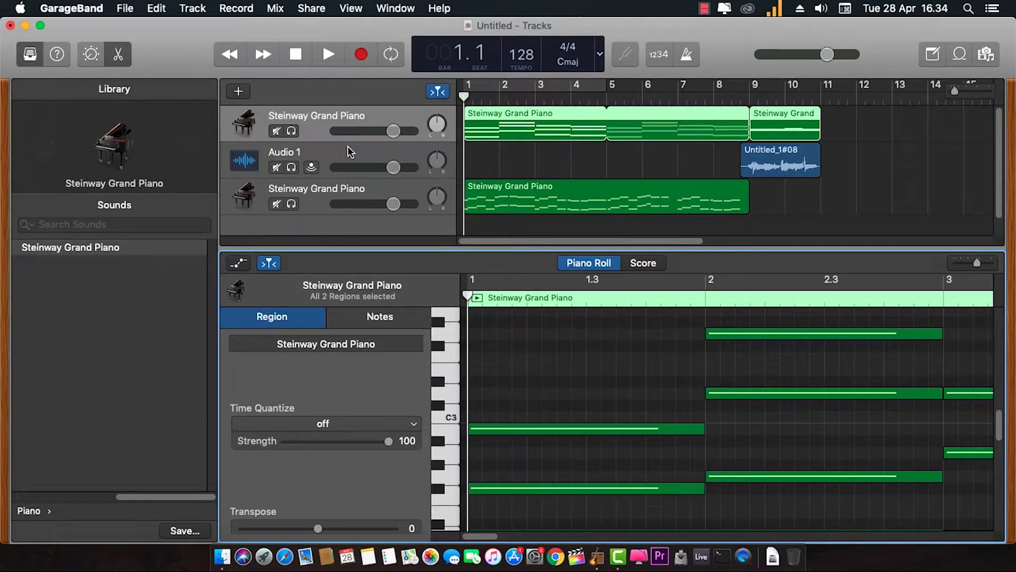
left_click(130, 51)
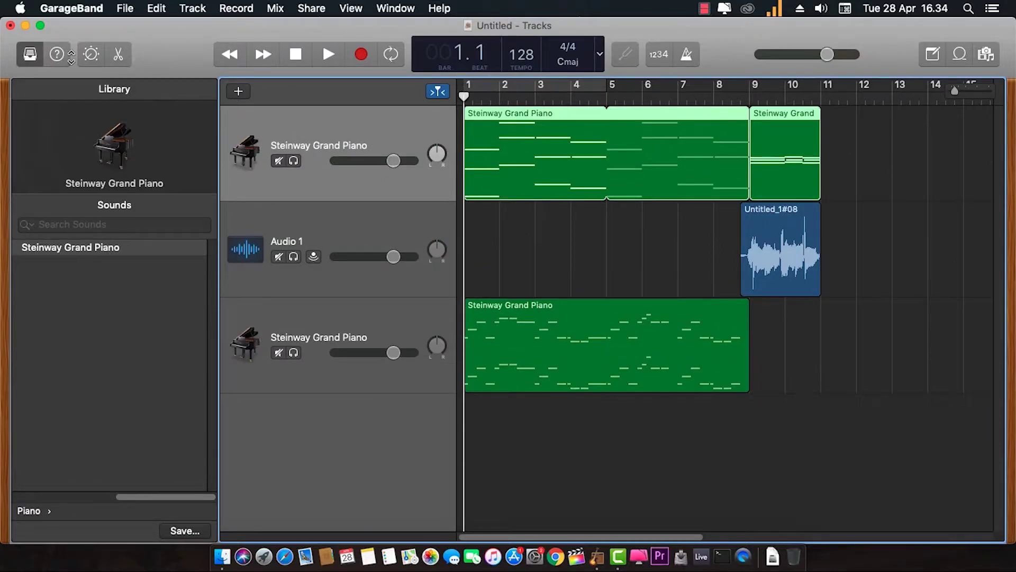
Switch off the Compressor plug-in on the upper Steinway Grand Piano track and close its window
left_click(92, 54)
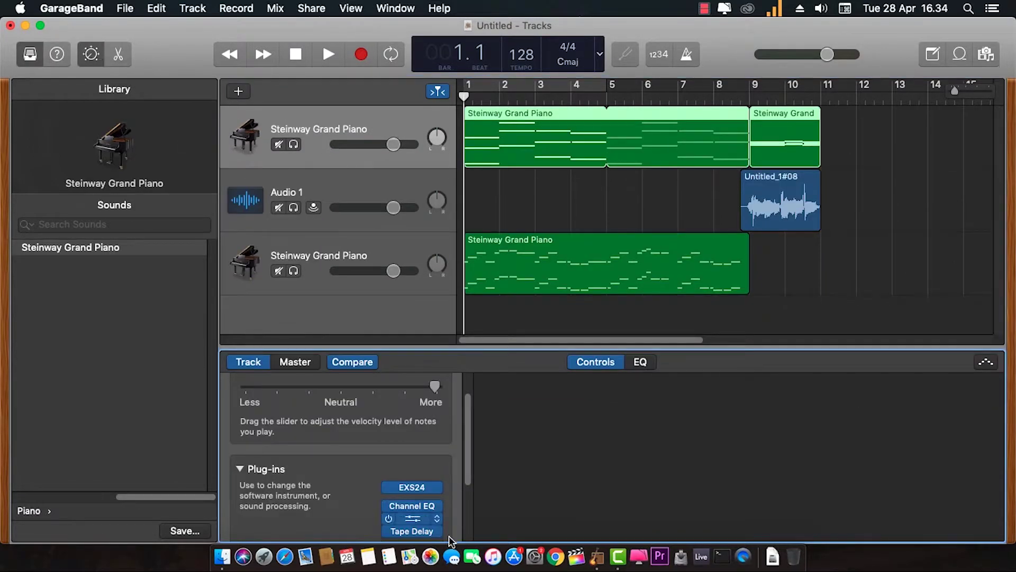
scroll(400, 469, "down", 3)
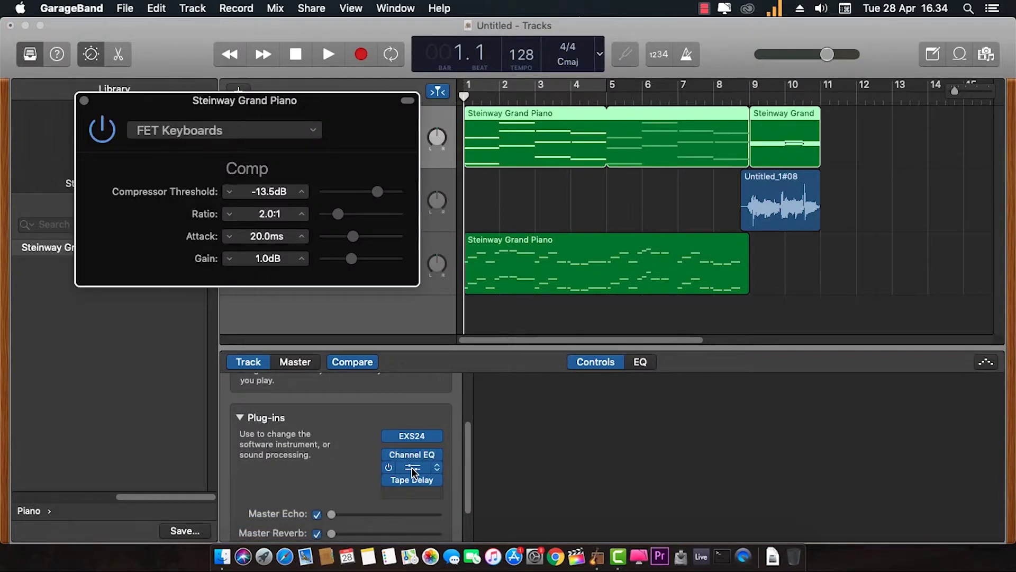
left_click(209, 131)
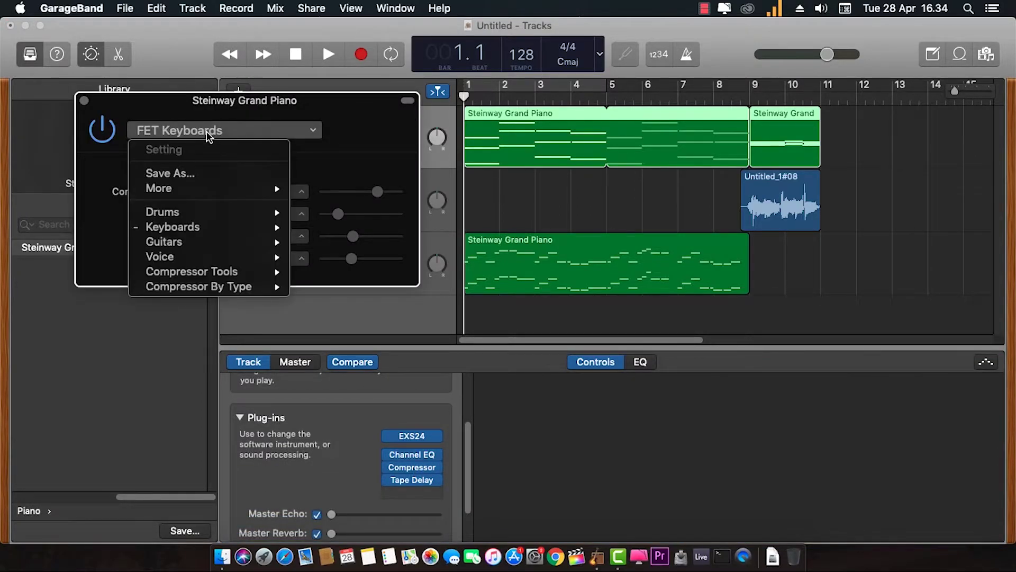
left_click(209, 135)
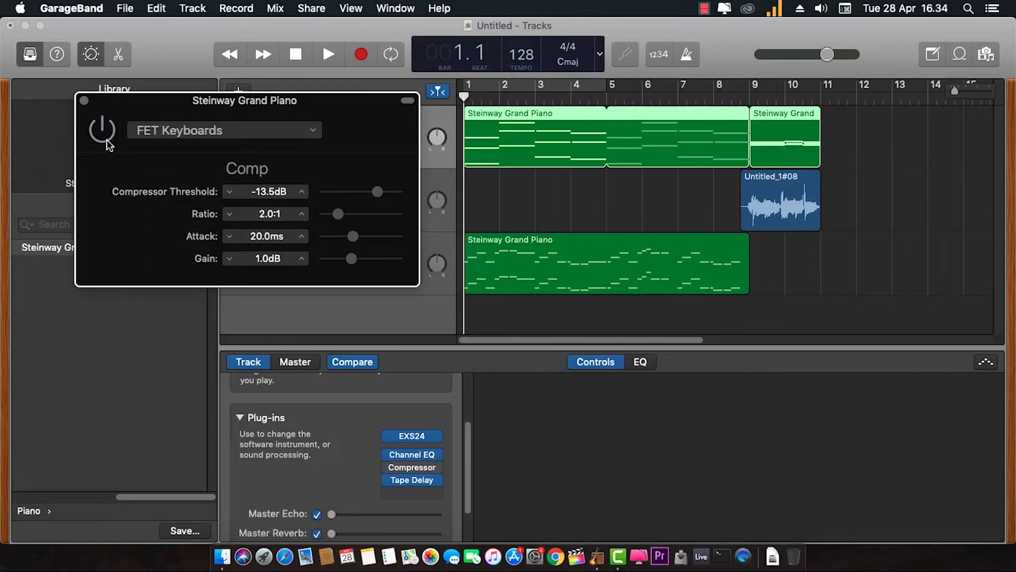
left_click(84, 100)
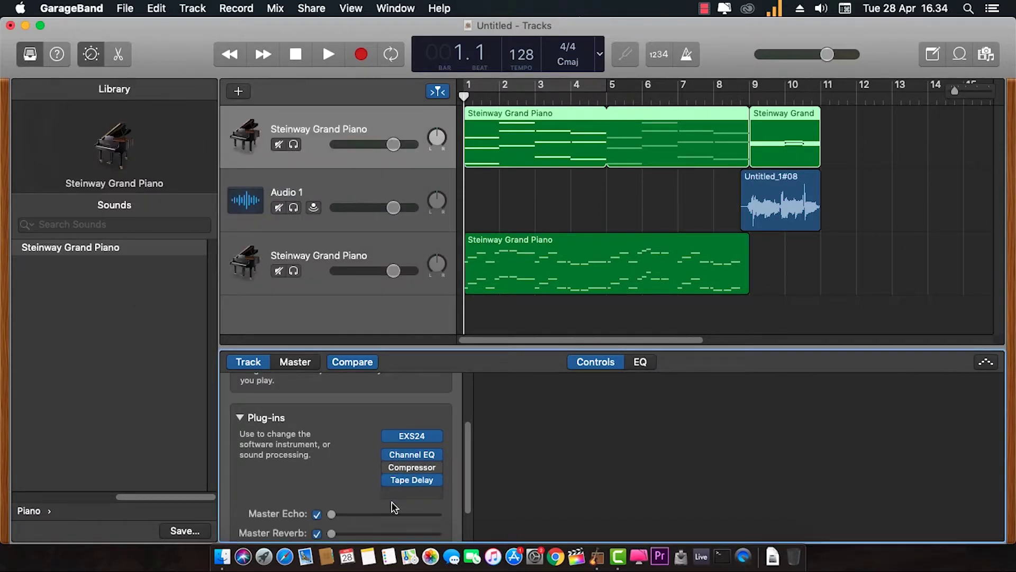
Check the upper piano track's Tape Delay settings and replace that plug-in with the PlatinumVerb reverb
left_click(397, 478)
left_click(407, 481)
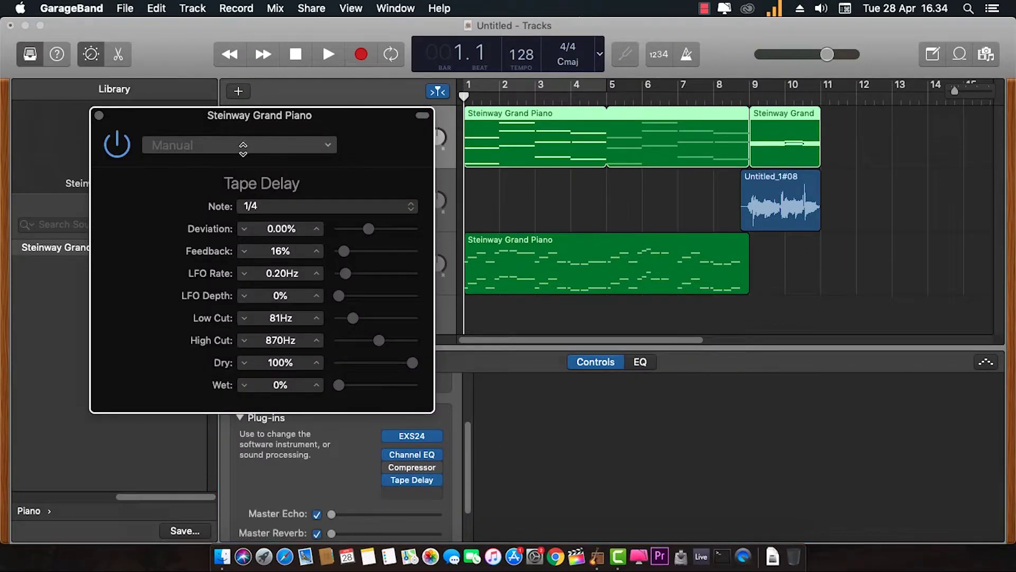
left_click(99, 116)
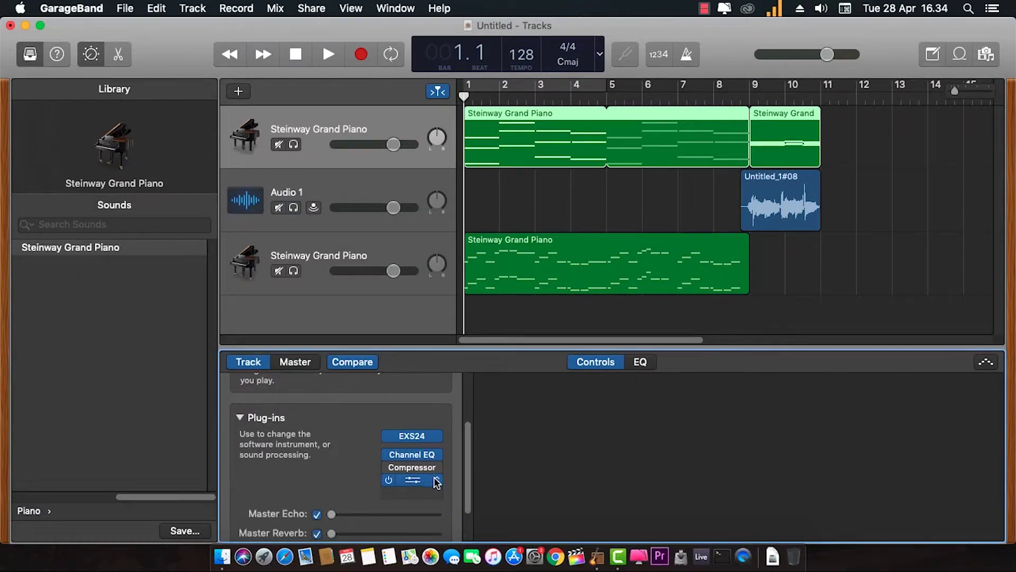
left_click(436, 478)
mouse_move(464, 509)
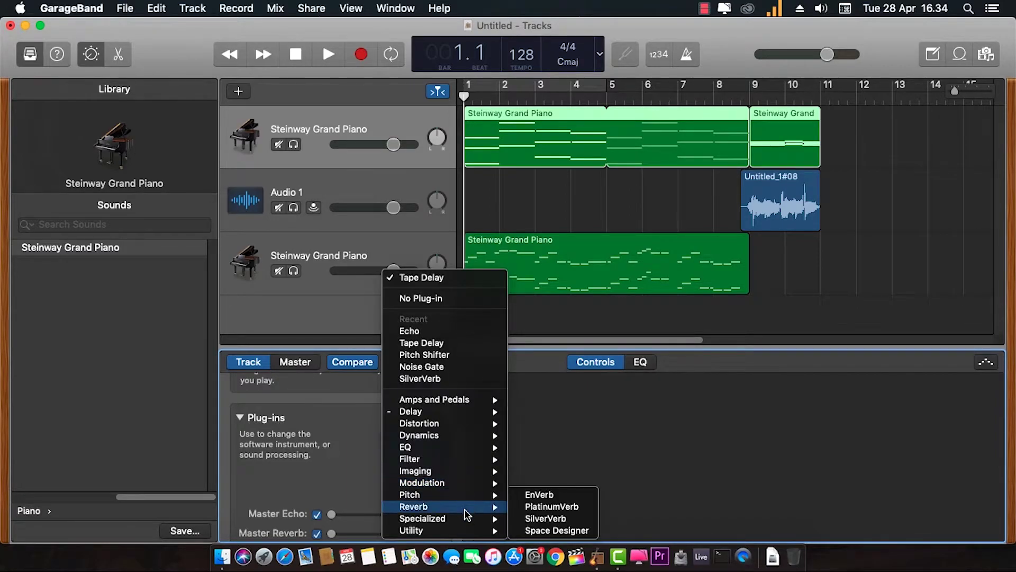
left_click(533, 512)
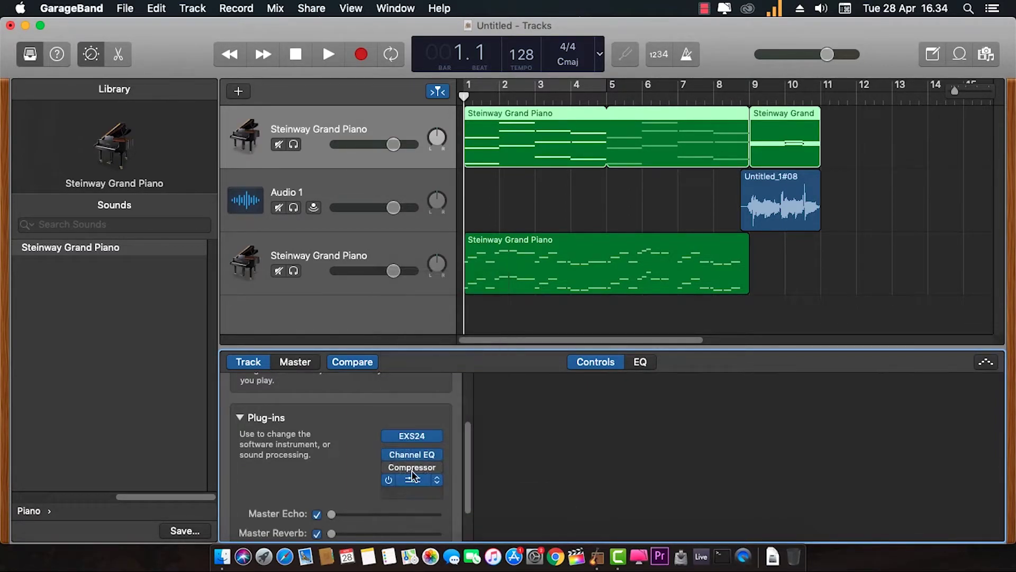
Apply the Low Soft Reverb preset to the upper piano track's PlatinumVerb and close its window
left_click(266, 162)
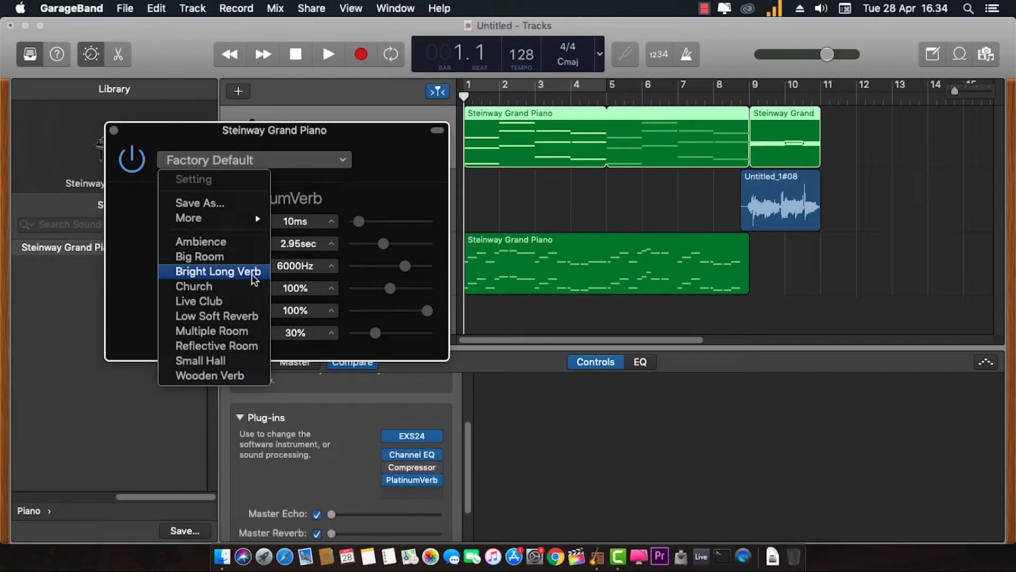
left_click(248, 317)
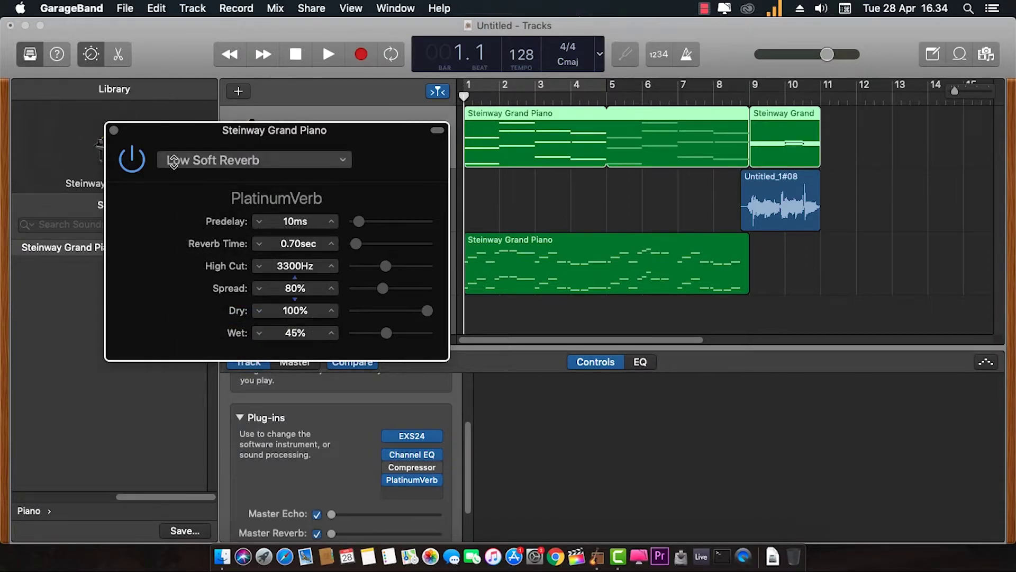
left_click(113, 130)
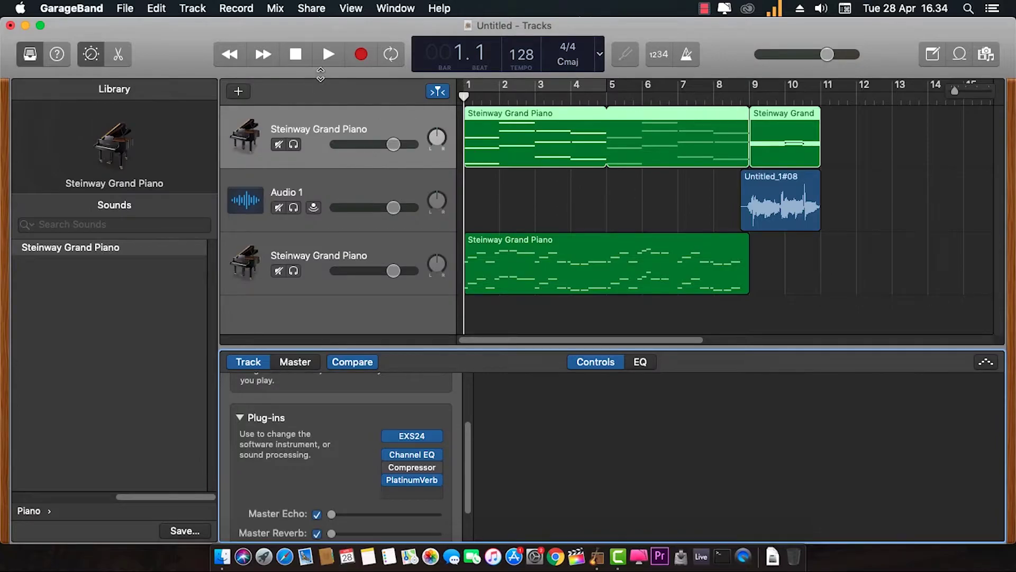
Play the project and switch the upper piano track's Compressor back on during playback
left_click(329, 54)
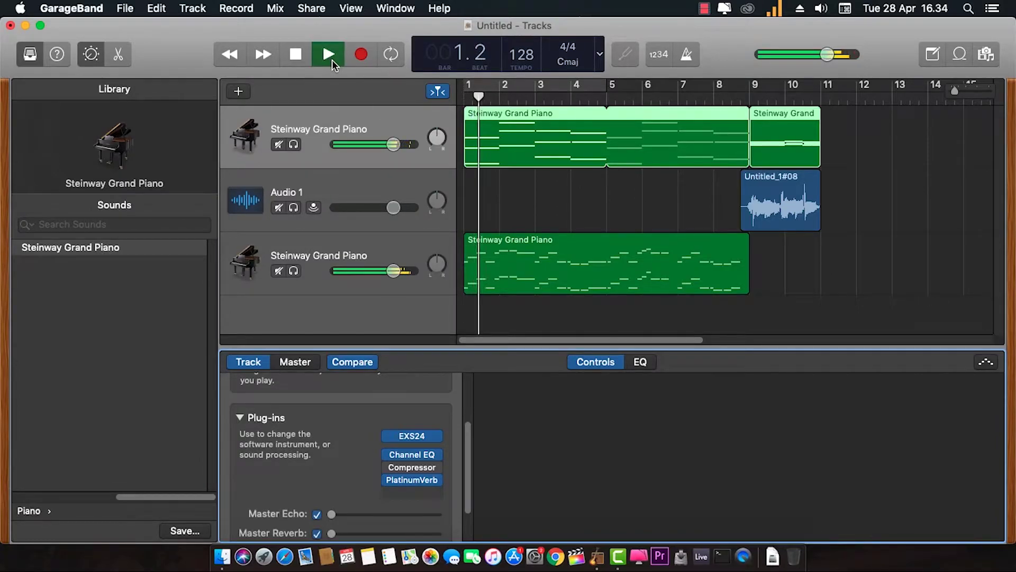
left_click(389, 468)
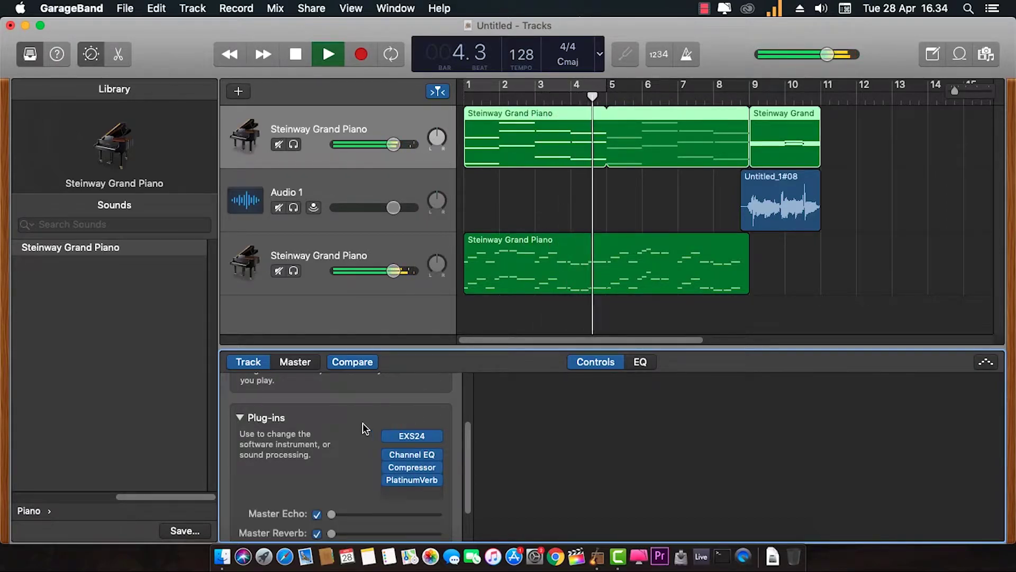
Listen to the upper piano track soloed, return the playhead to the start and turn its solo off
left_click(295, 144)
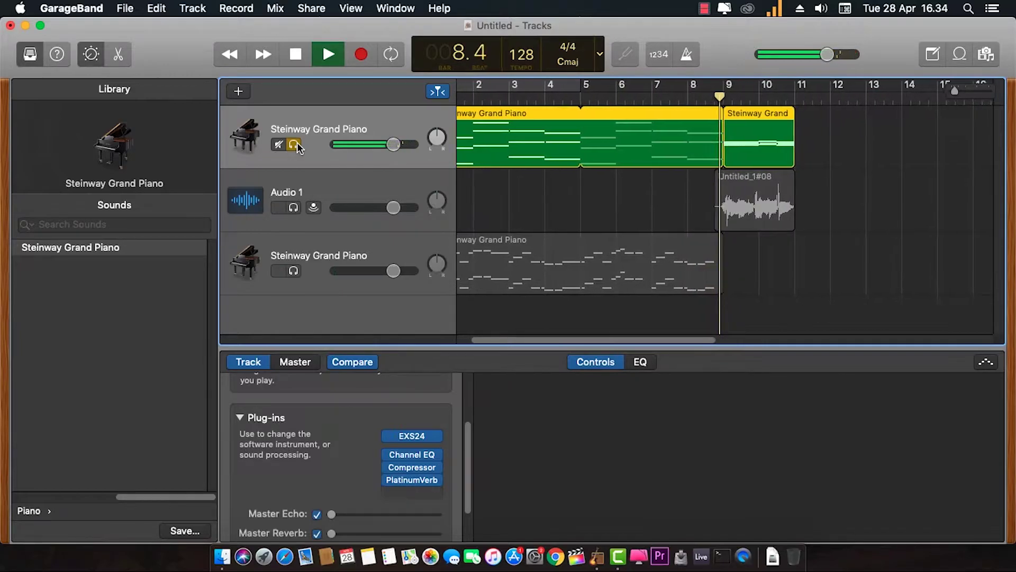
left_click(297, 55)
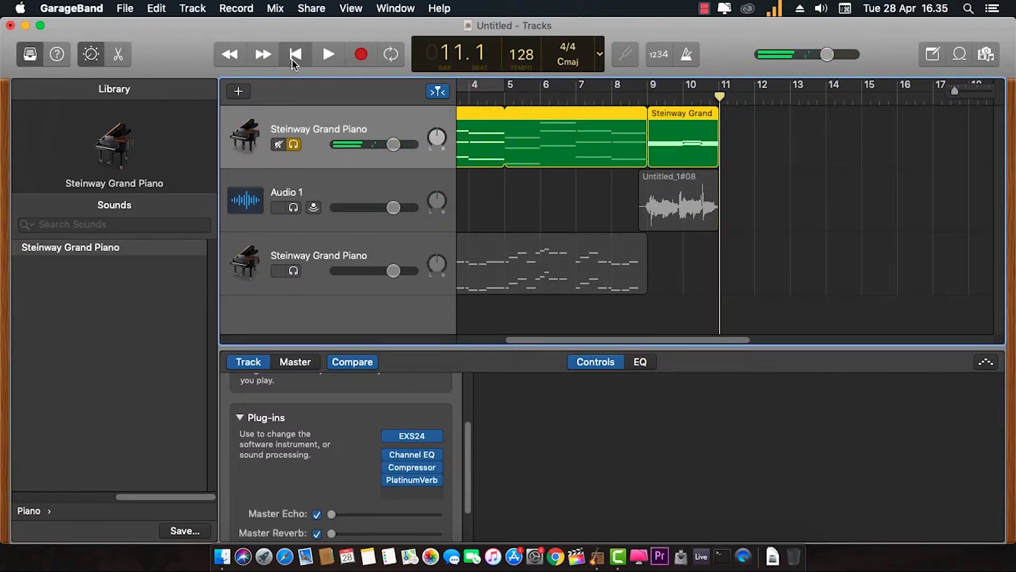
left_click(293, 57)
left_click(293, 145)
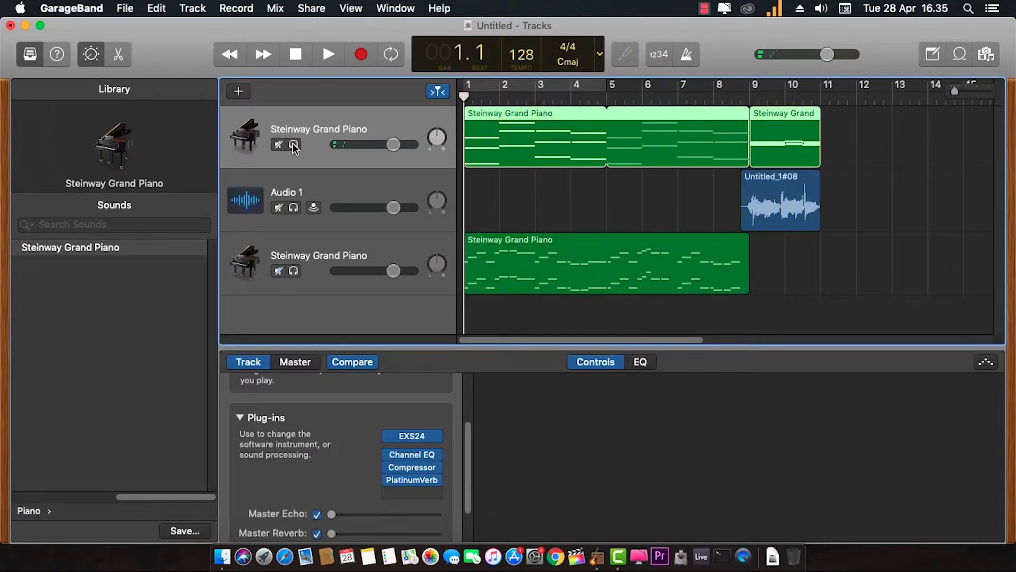
Add the PlatinumVerb plug-in with the Low Soft Reverb preset to the lower Steinway Grand Piano track
left_click(345, 253)
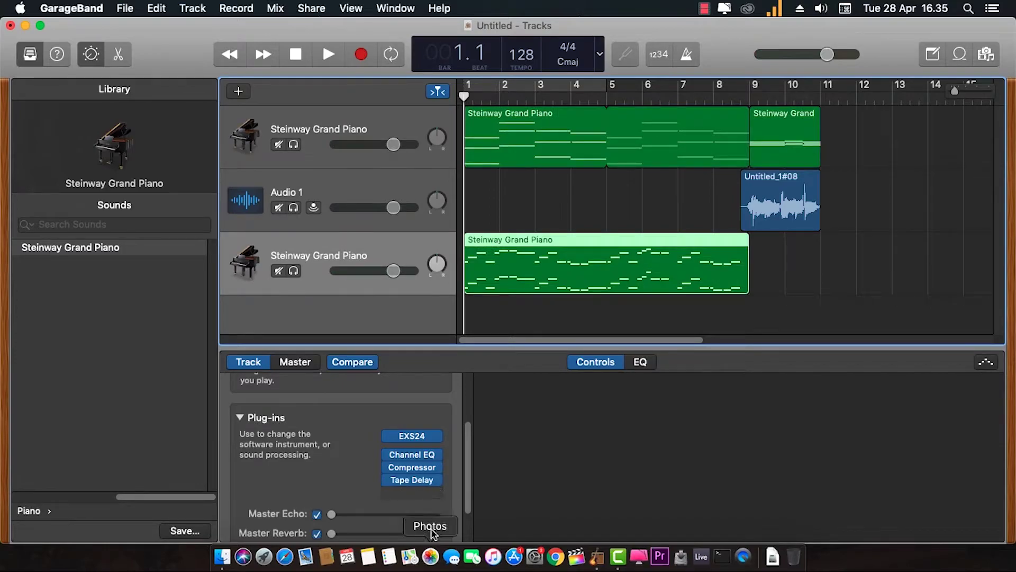
left_click(437, 495)
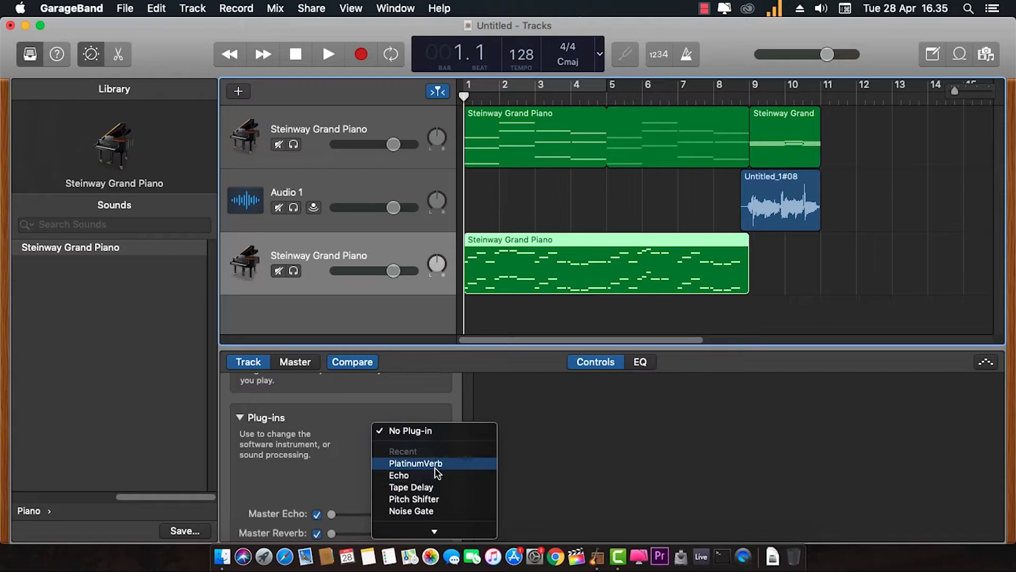
left_click(435, 464)
left_click(261, 177)
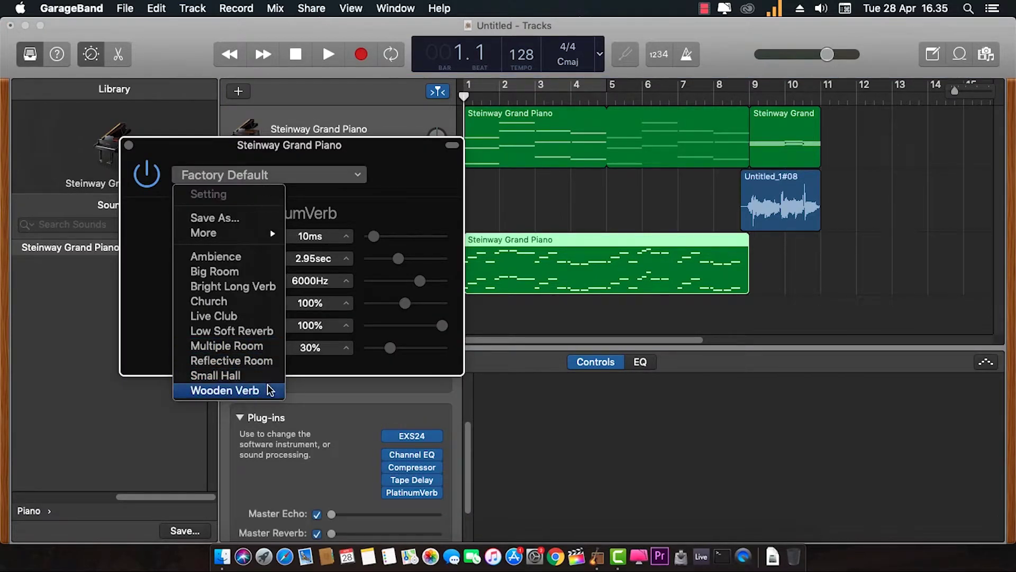
left_click(271, 330)
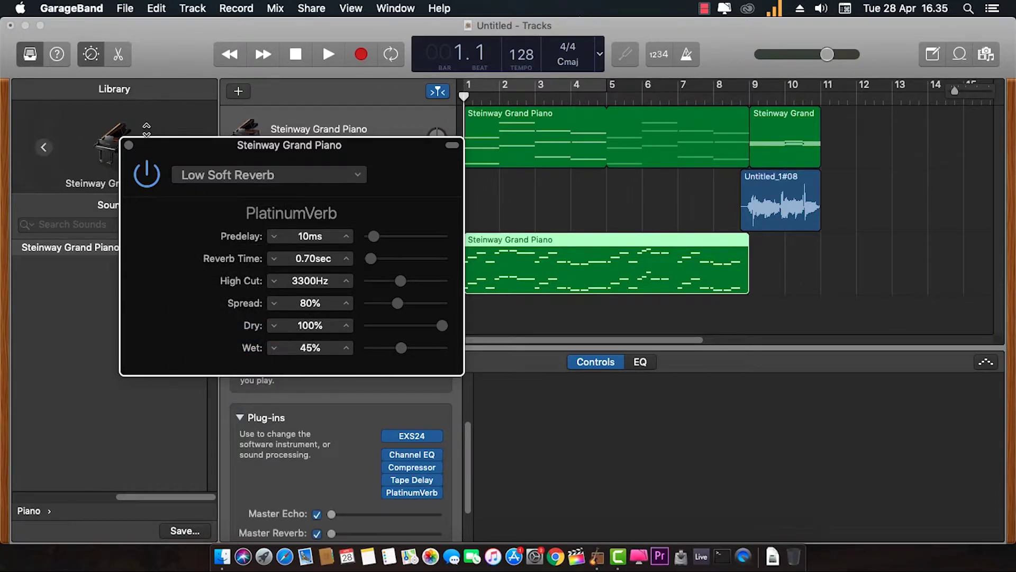
left_click(129, 146)
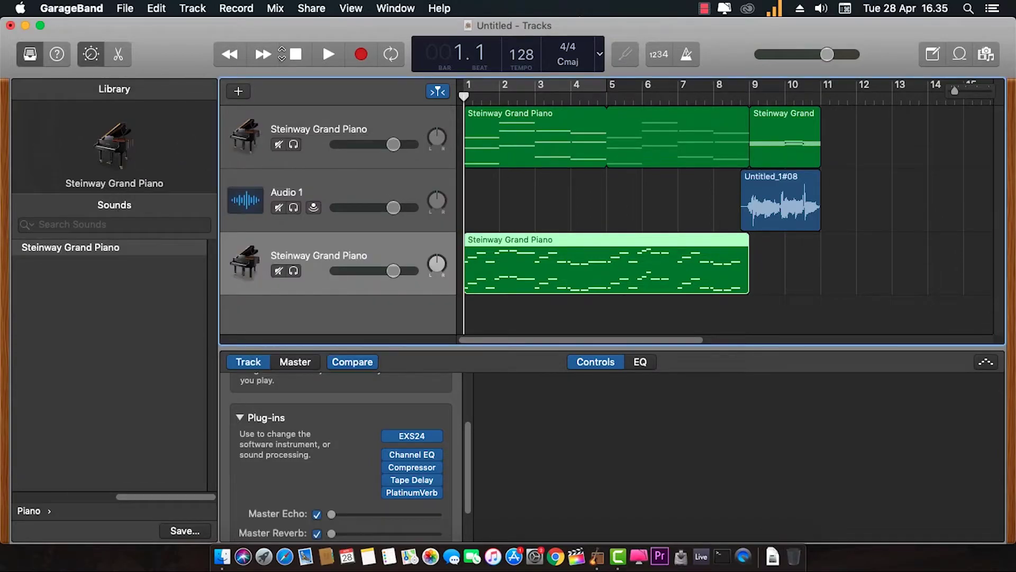
Play the whole project past the last region, stop it and return the playhead to the start
left_click(327, 55)
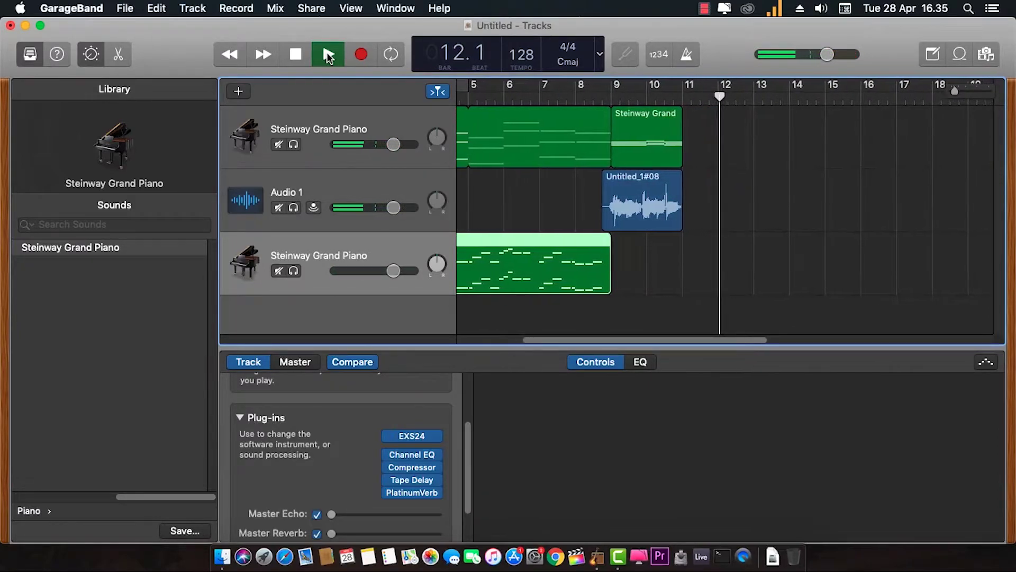
left_click(329, 54)
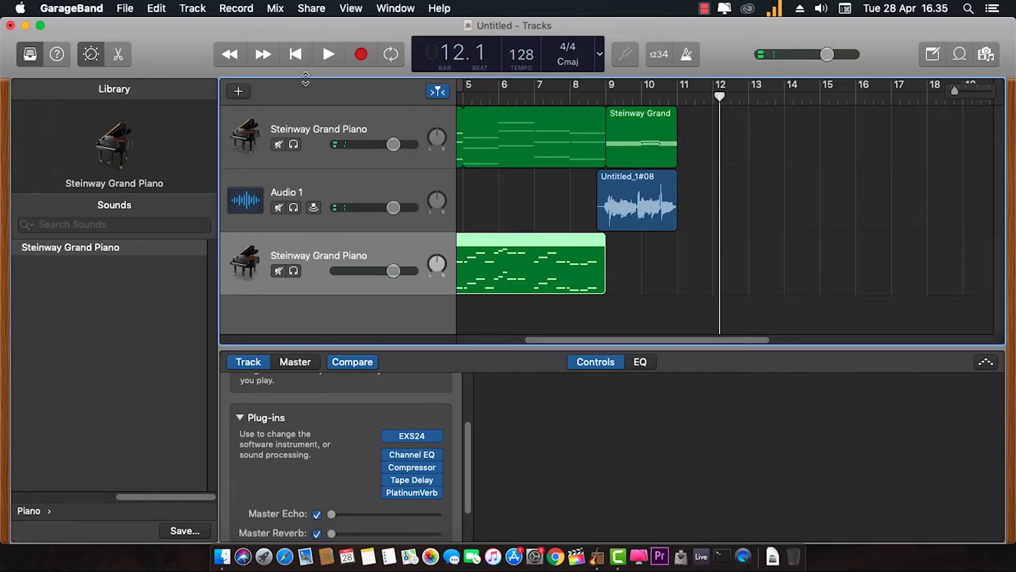
left_click(306, 59)
left_click_drag(778, 204, 314, 208)
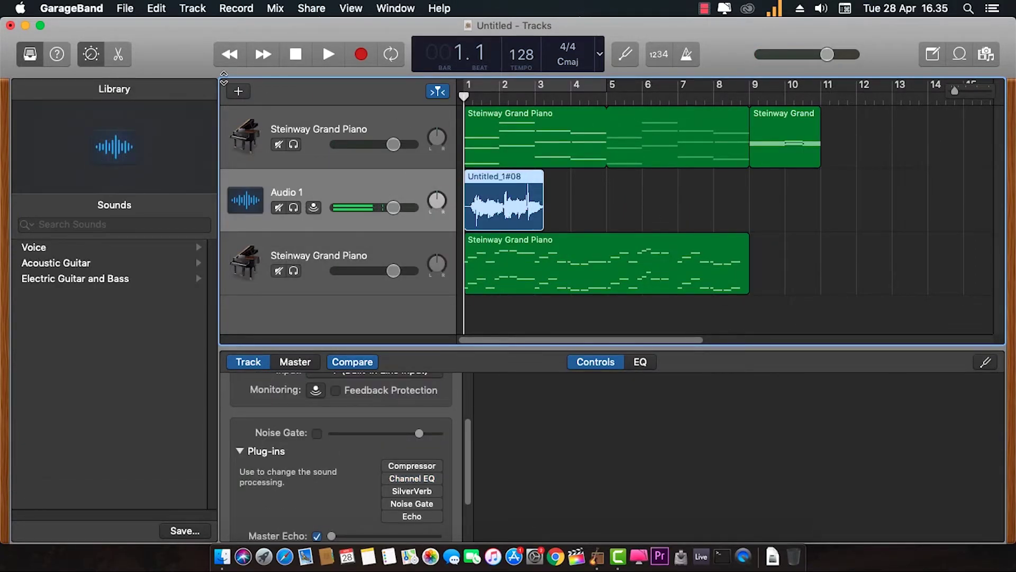
left_click(156, 14)
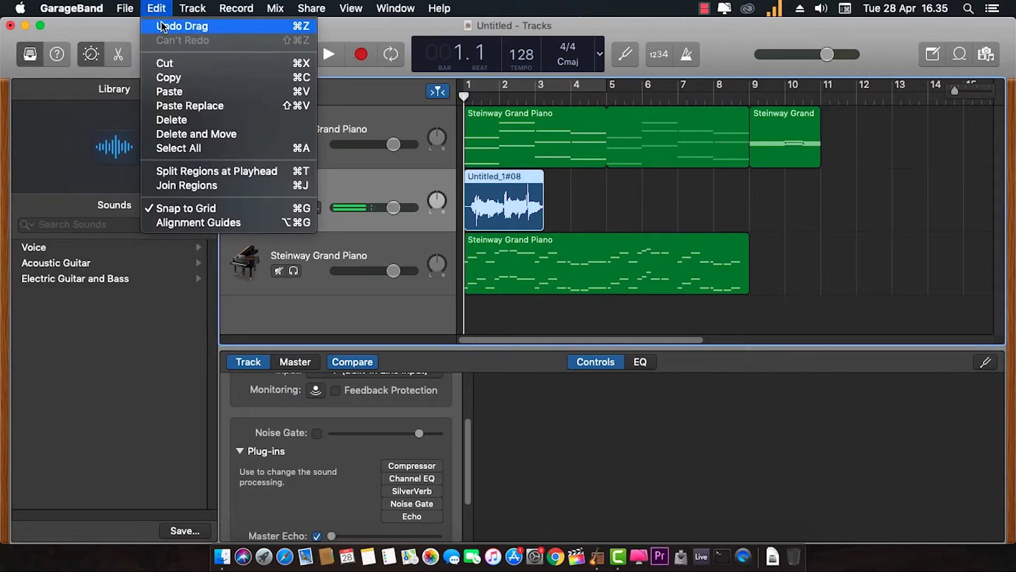
left_click(182, 27)
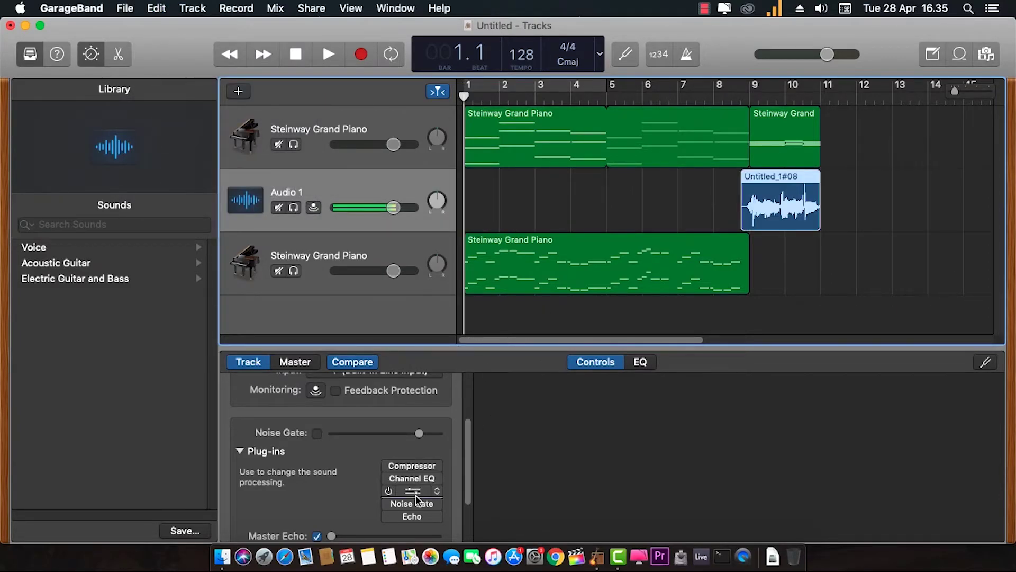
Review the Compressor, Channel EQ, SilverVerb, Noise Gate and Echo settings on Audio 1 and switch all five plug-ins on
left_click(407, 466)
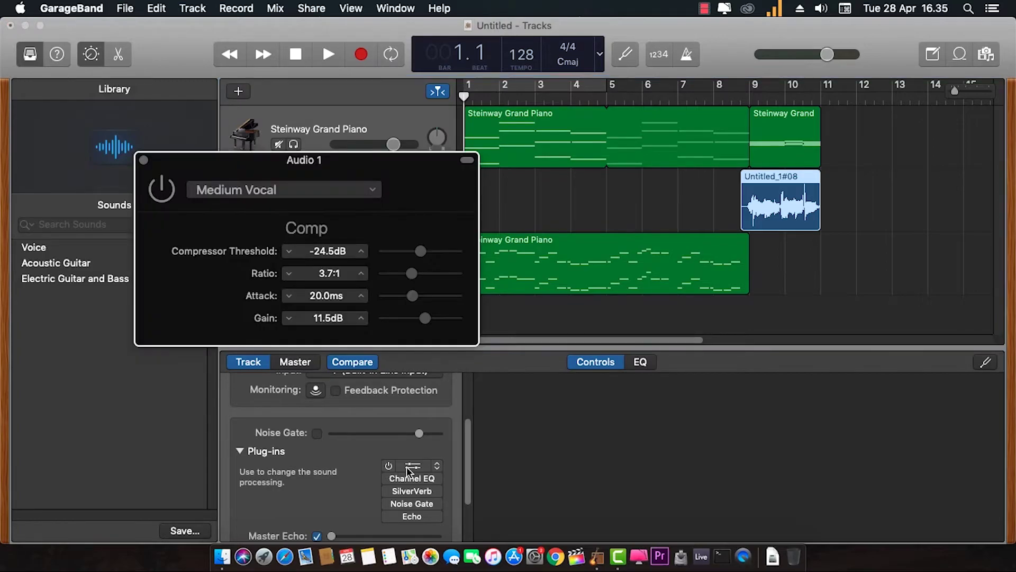
left_click(145, 159)
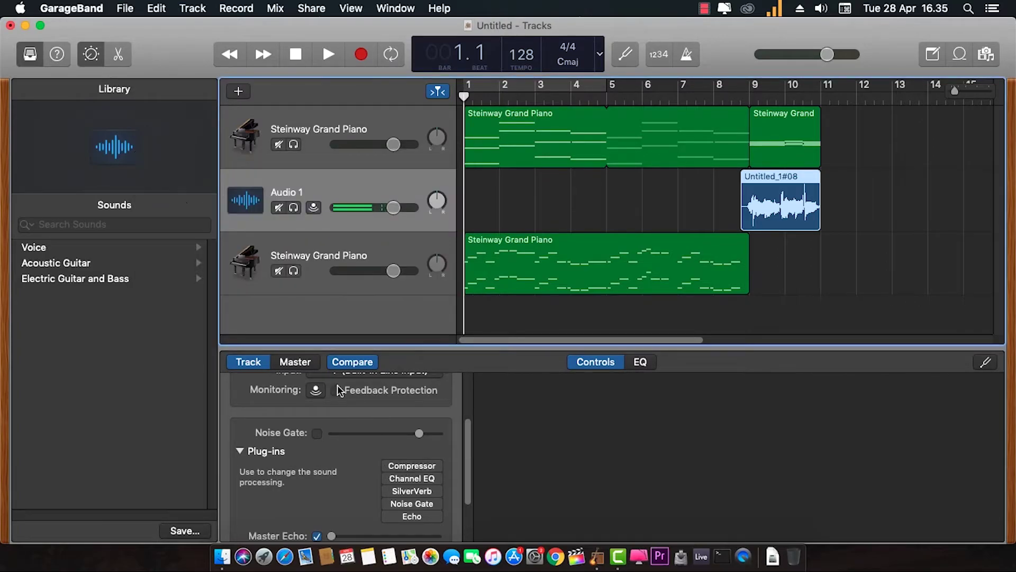
left_click(409, 481)
left_click(25, 39)
left_click(412, 495)
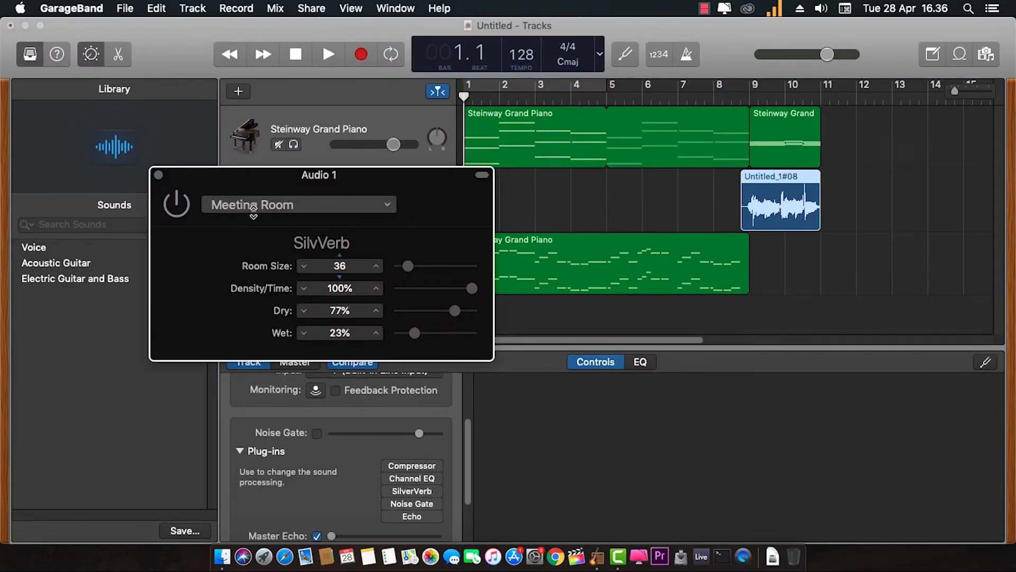
left_click(160, 175)
left_click(414, 504)
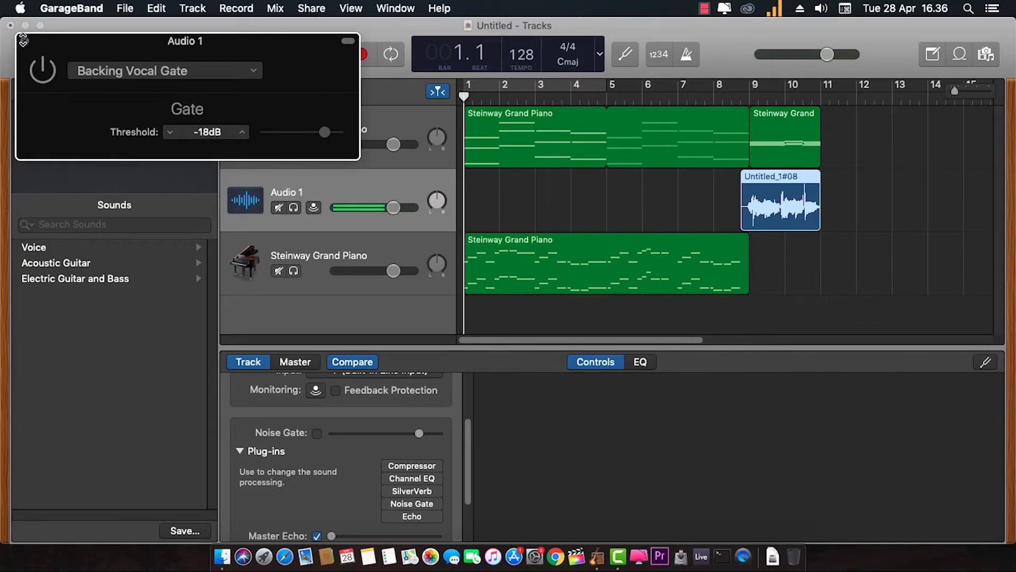
left_click(23, 38)
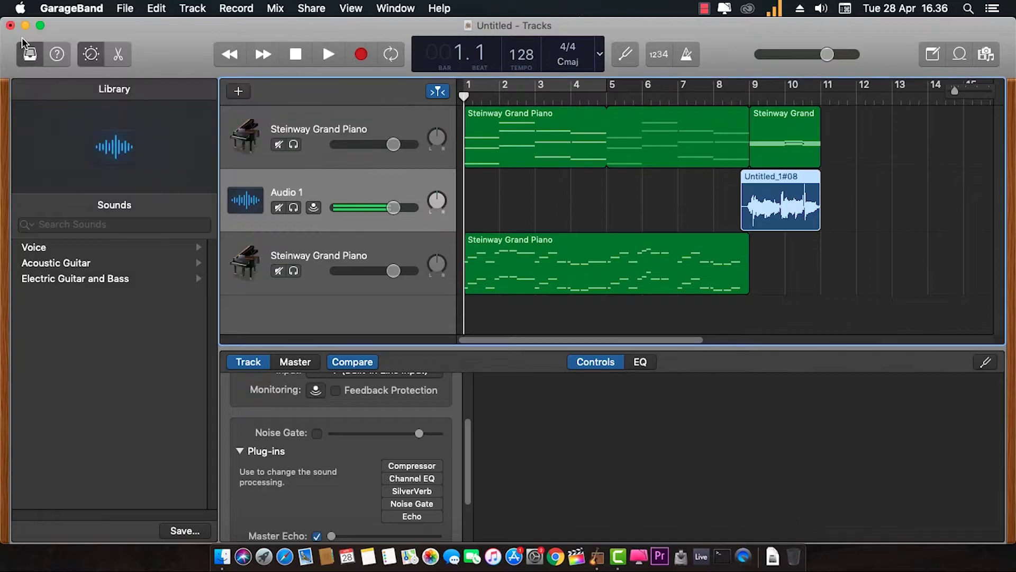
left_click(413, 516)
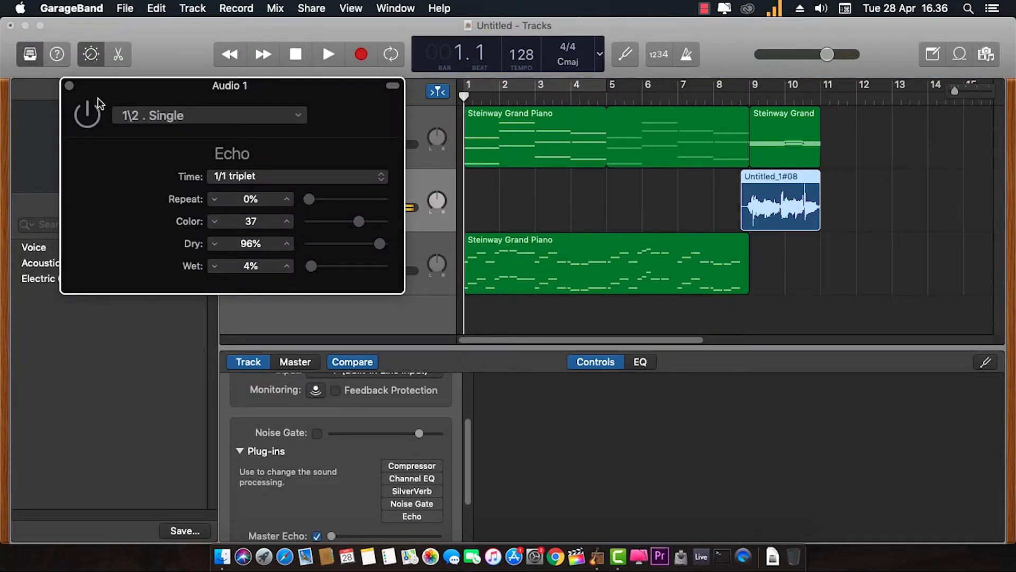
left_click(69, 87)
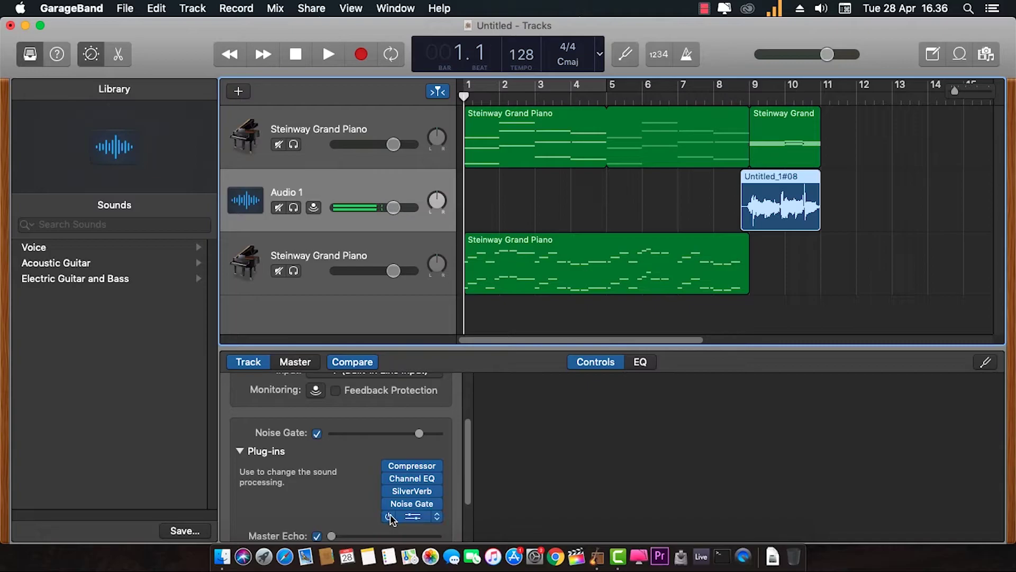
Play the project through, solo the Audio 1 track and replay its region from the region's start
left_click(328, 53)
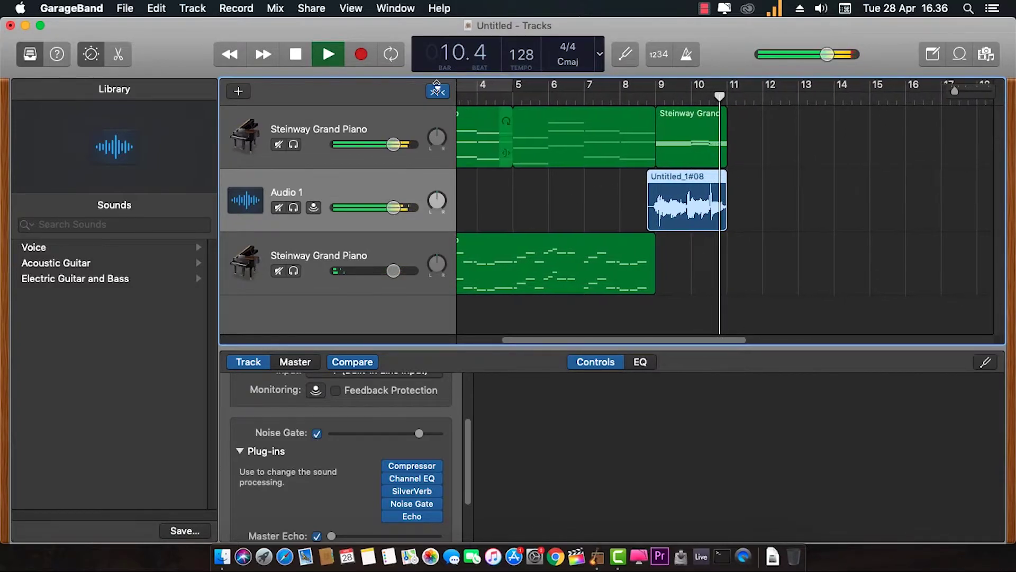
left_click(296, 50)
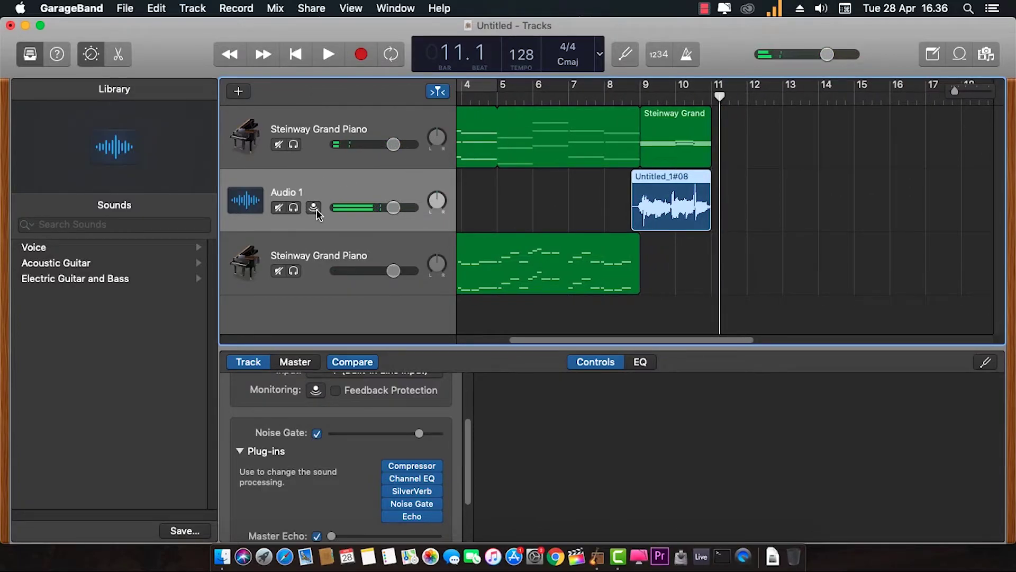
left_click(635, 97)
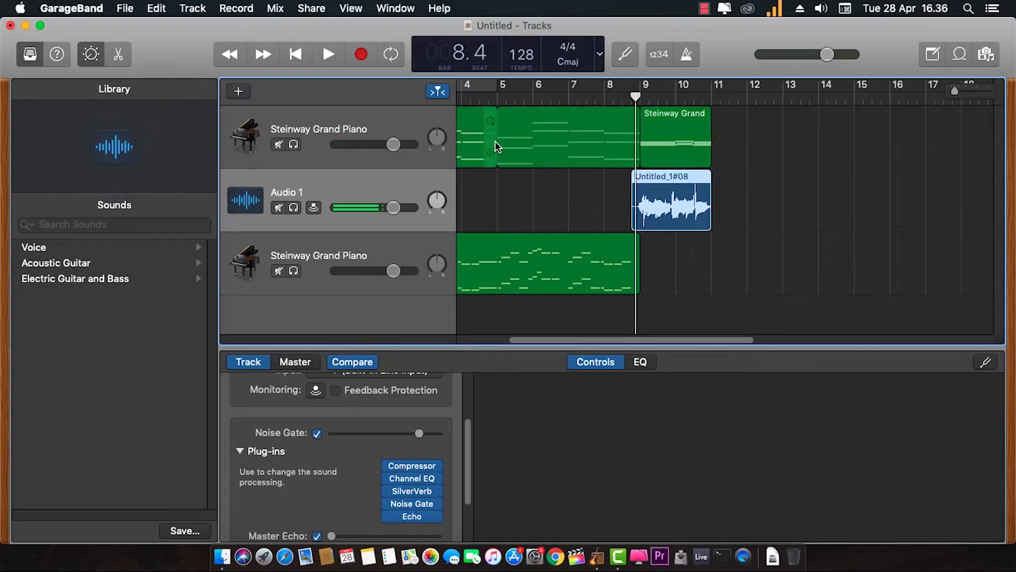
left_click(293, 207)
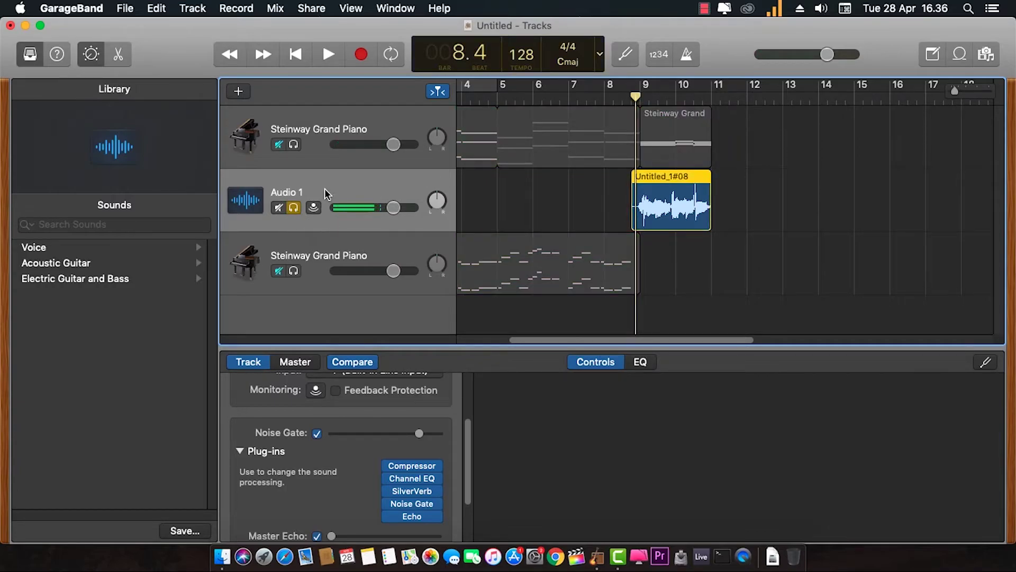
left_click(328, 55)
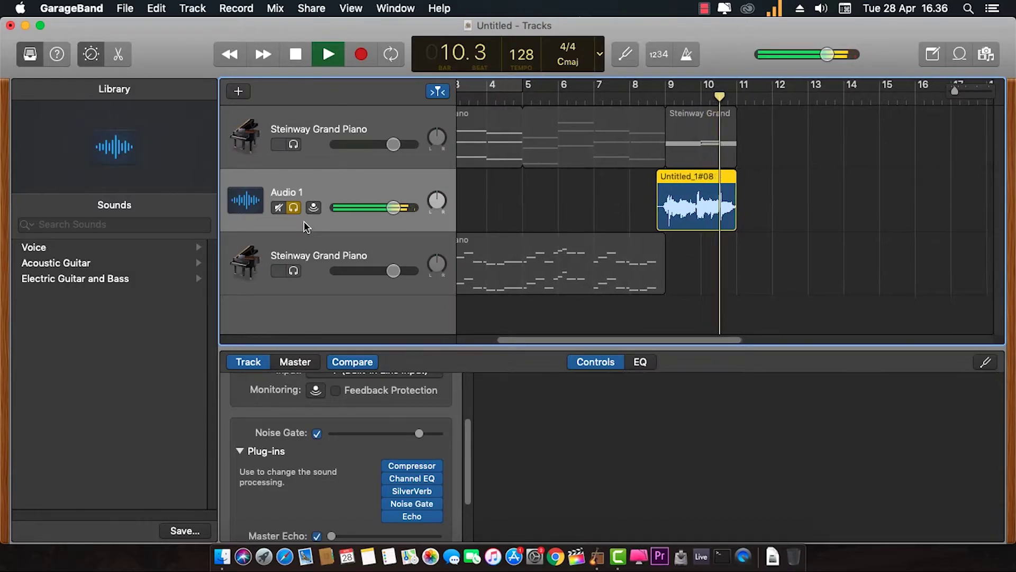
left_click(296, 57)
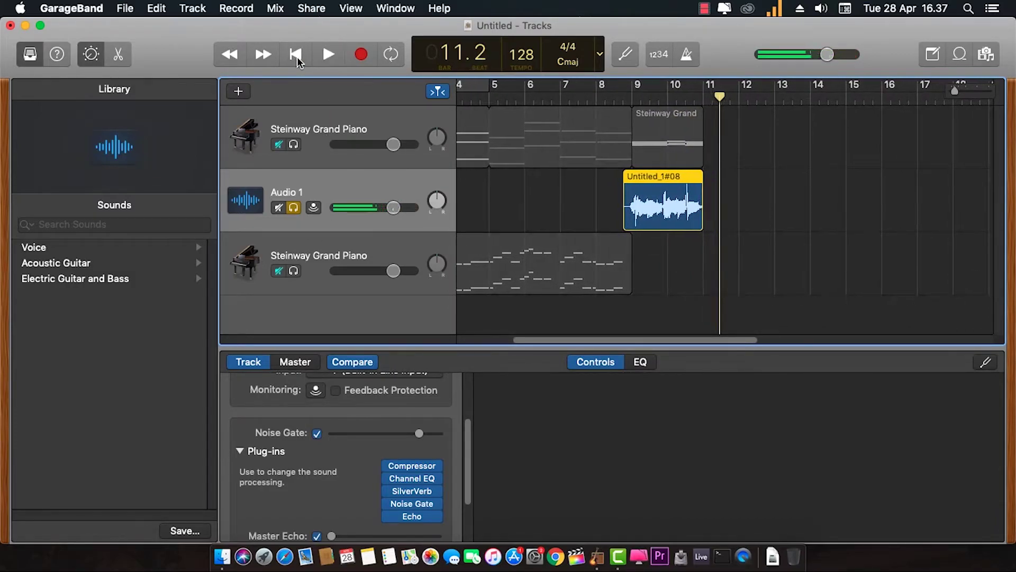
Switch off Audio 1's plug-ins and play the soloed region from its start without them
left_click(388, 488)
left_click(349, 484)
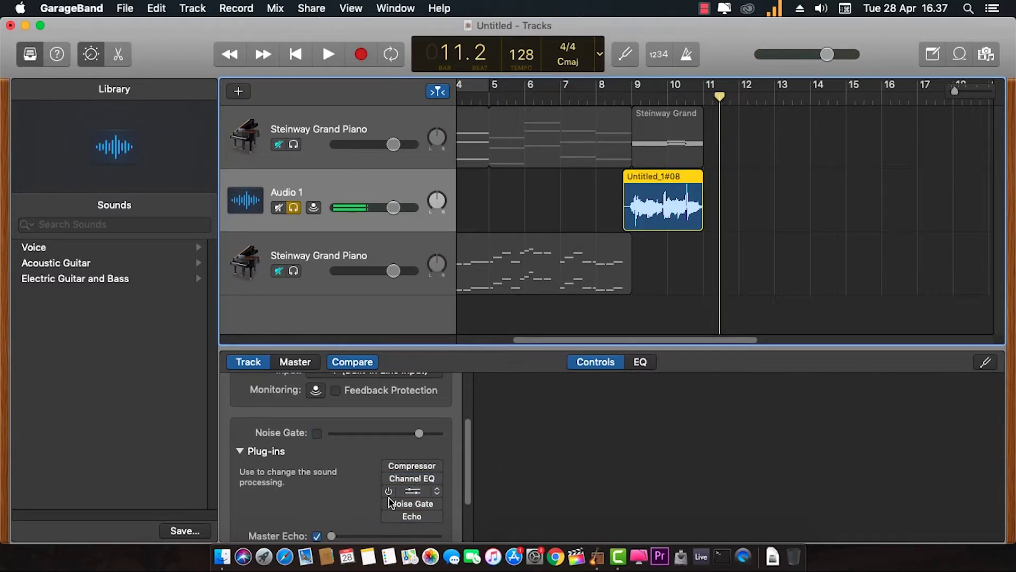
left_click(625, 97)
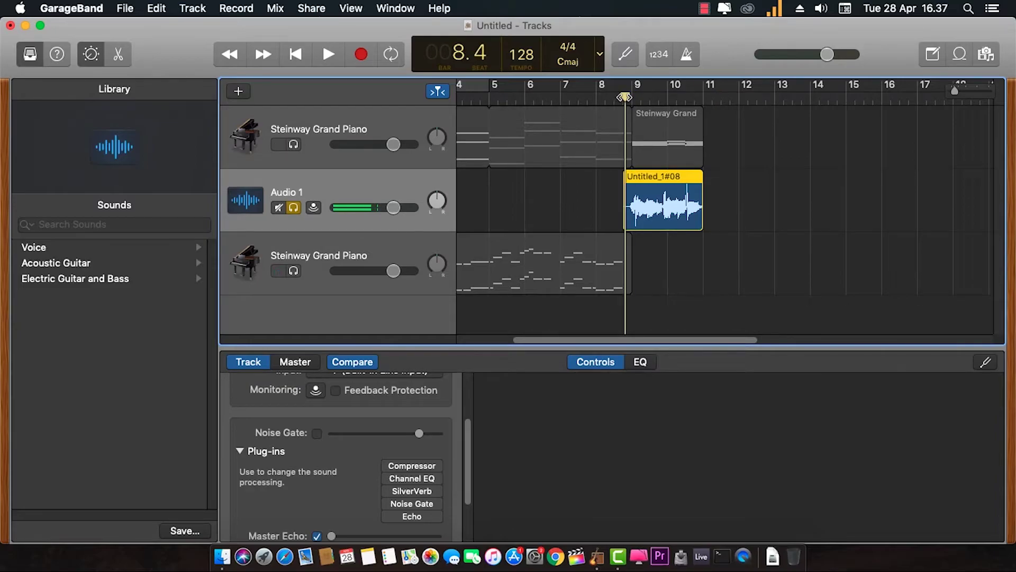
left_click(328, 56)
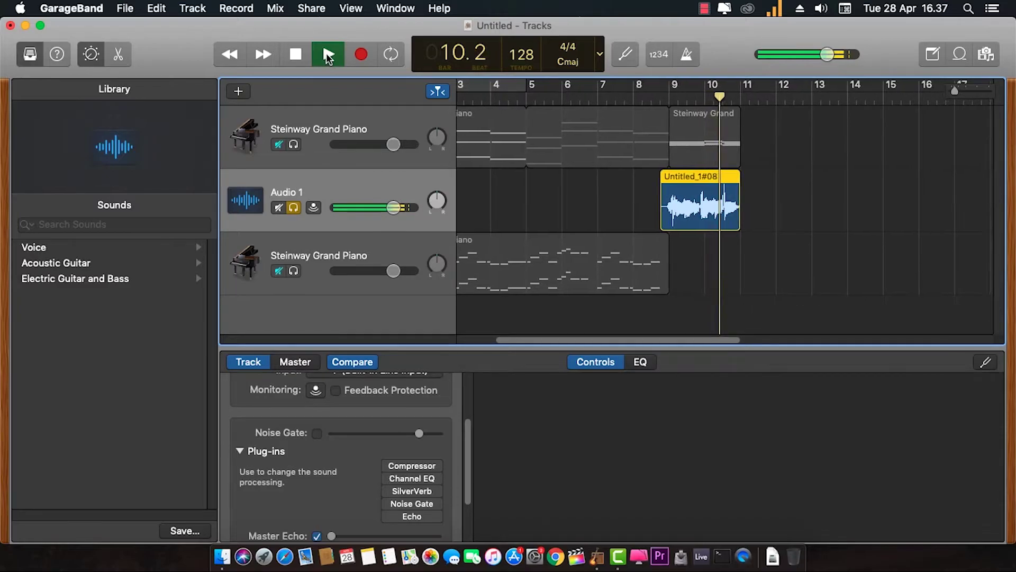
left_click(305, 56)
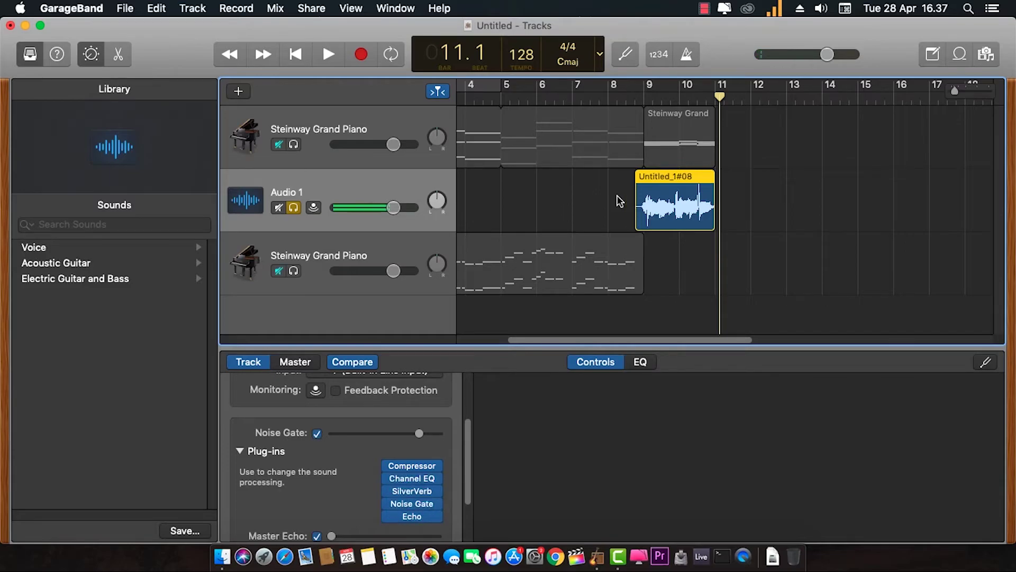
Replay the soloed Audio 1 region from near its start with all five plug-ins switched back on
left_click(638, 100)
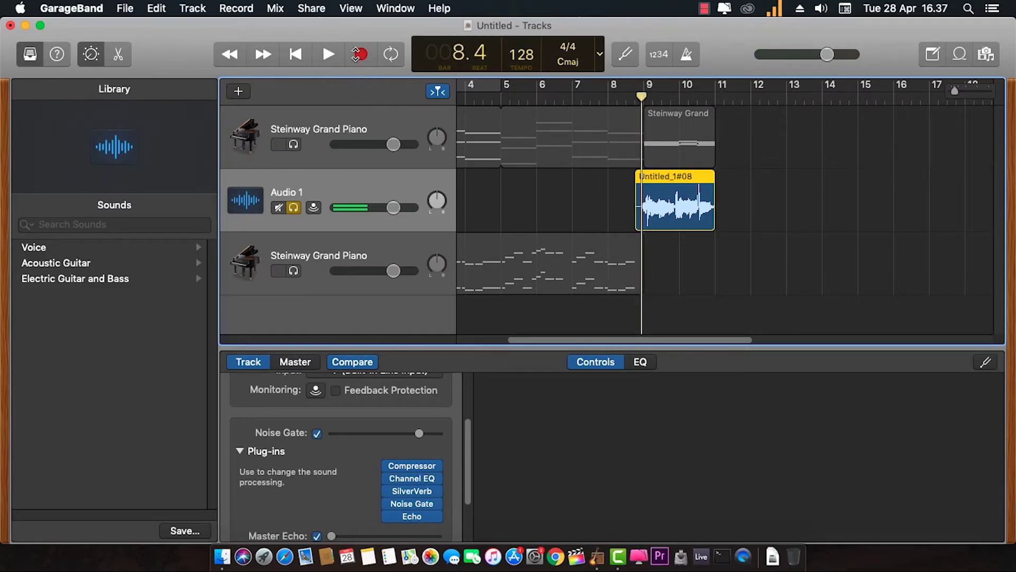
left_click(323, 55)
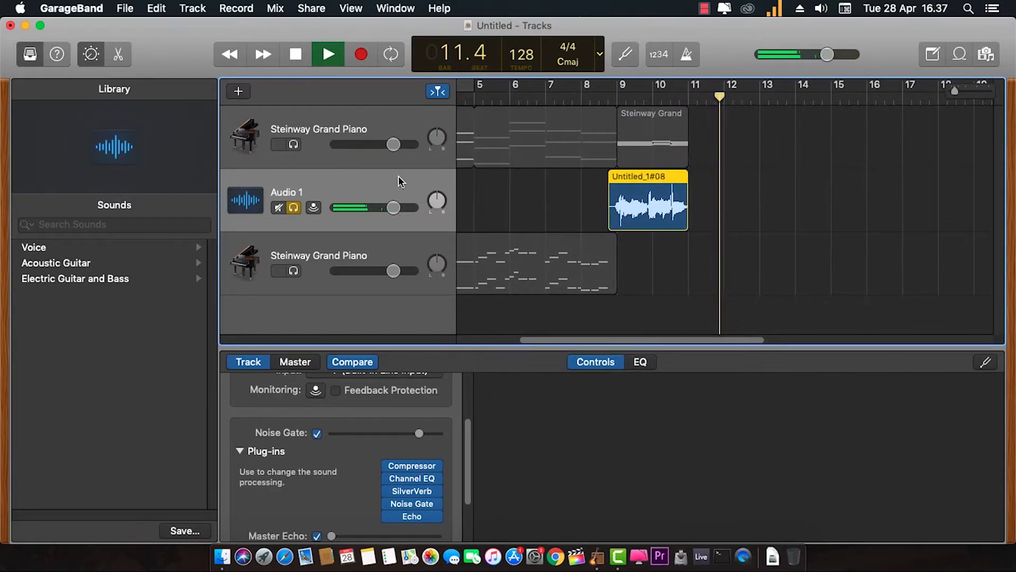
key("space")
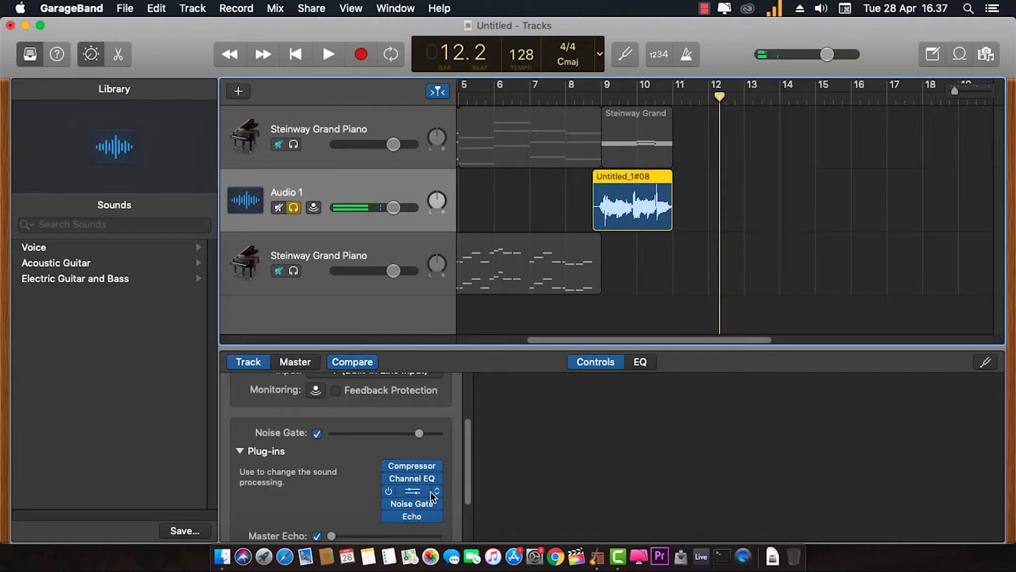
Lower the Noise Gate threshold on Audio 1 slightly, close its window and replay the soloed region
left_click(414, 504)
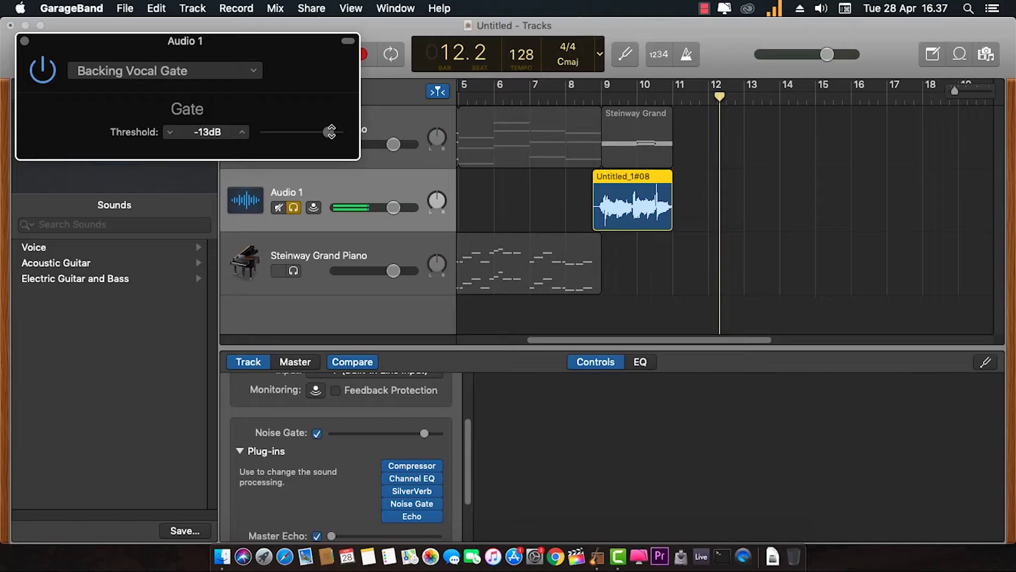
left_click_drag(331, 132, 323, 131)
left_click(24, 40)
left_click(596, 92)
left_click(329, 55)
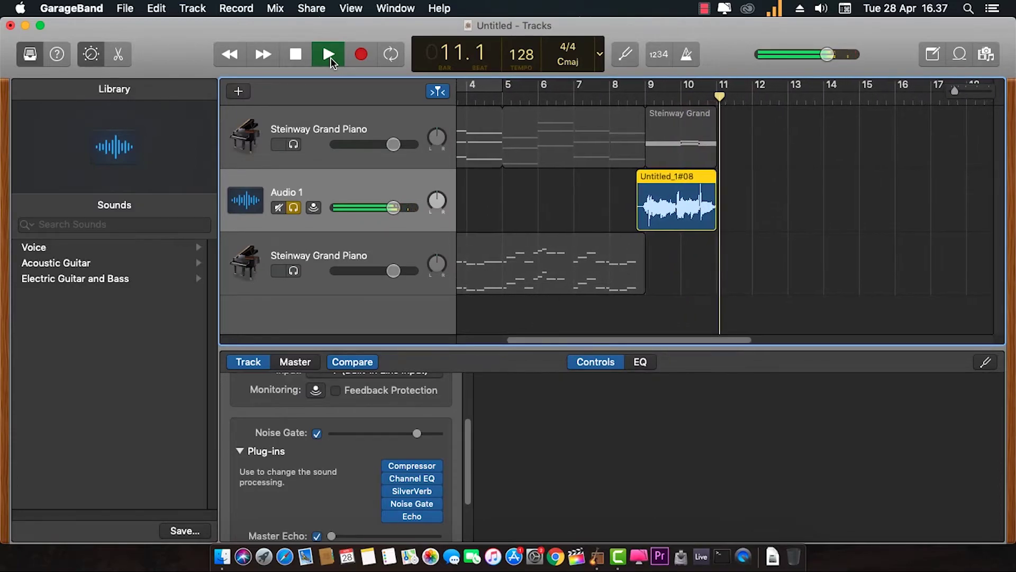
Set the Room Size of Audio 1's SilverVerb to 38 and replay the soloed region to hear it
left_click(421, 487)
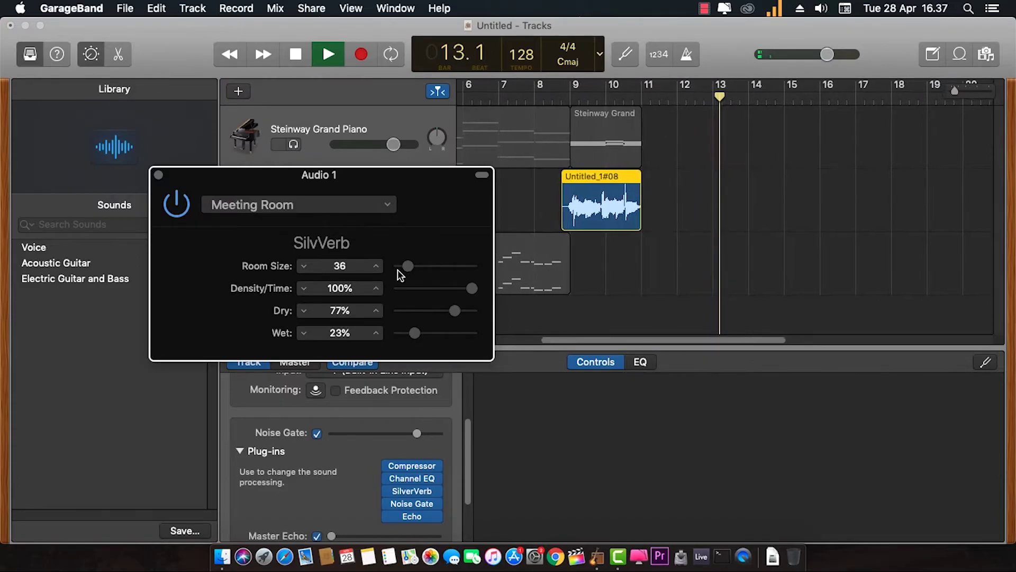
left_click_drag(406, 264, 408, 265)
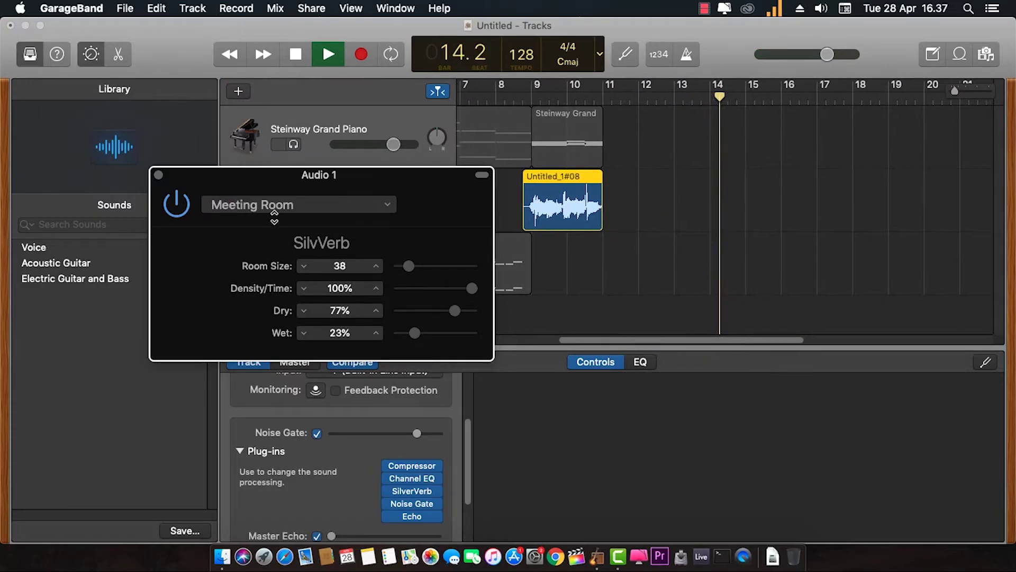
left_click(472, 95)
left_click(473, 95)
scroll(487, 119, "left", 2)
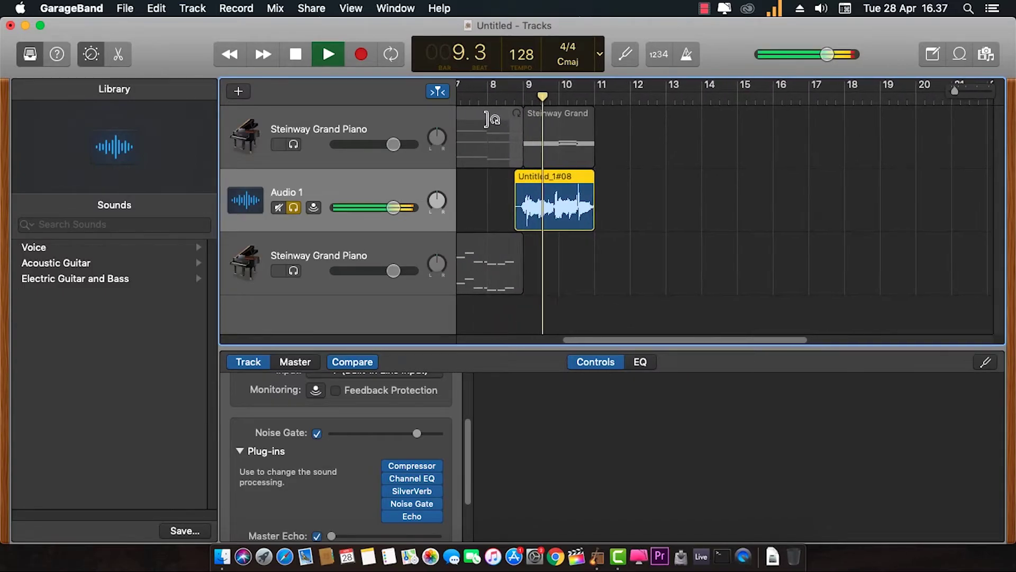
scroll(491, 127, "left", 3)
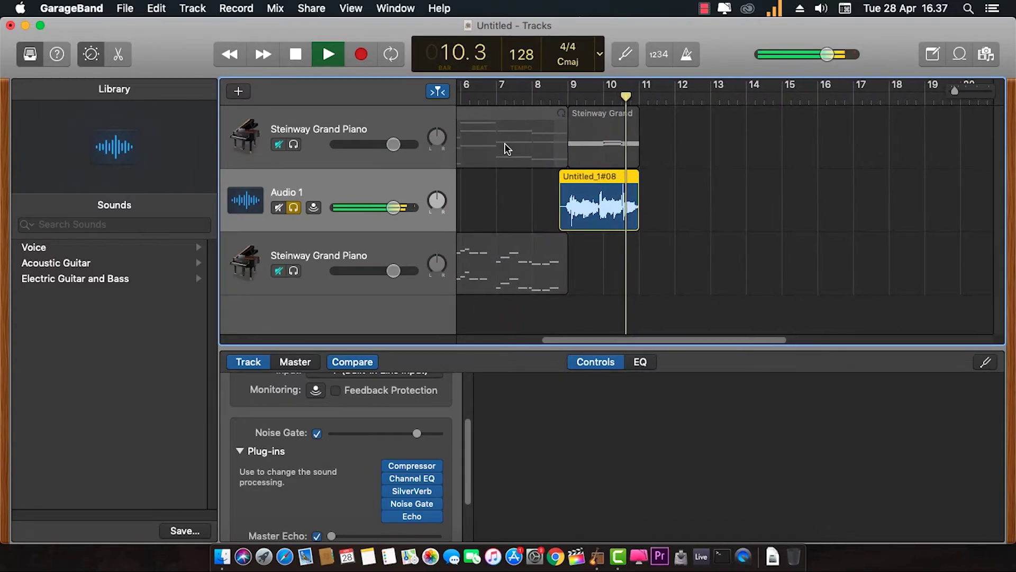
scroll(498, 140, "left", 2)
key("space")
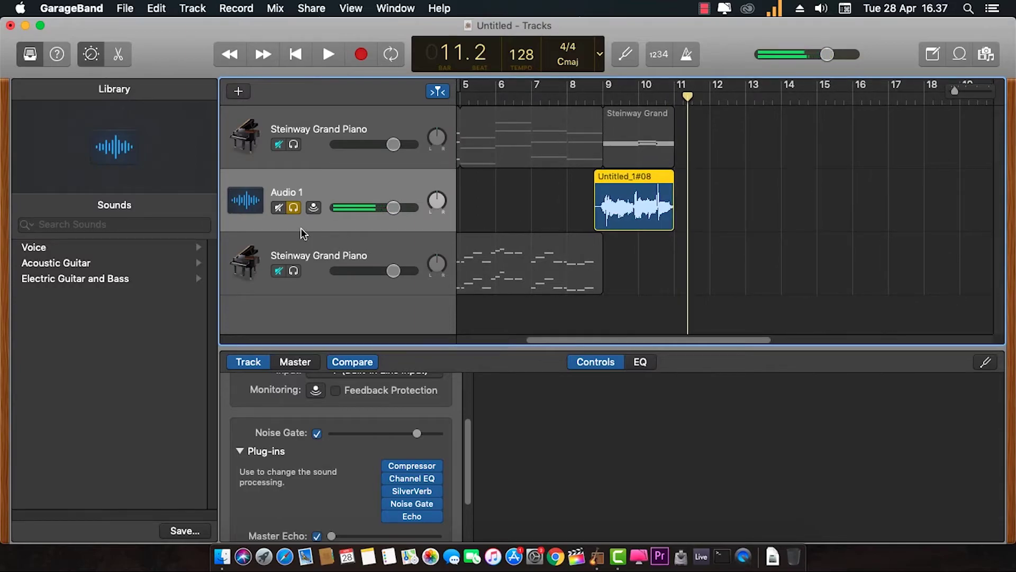
Return the playhead to the start, turn off Audio 1's solo and play the full mix through
left_click(297, 55)
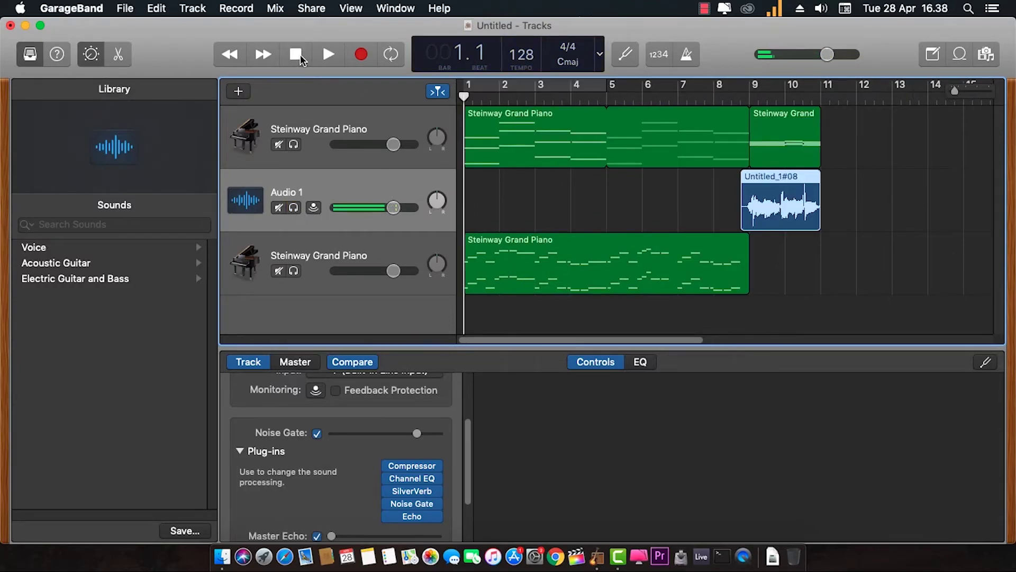
left_click(329, 55)
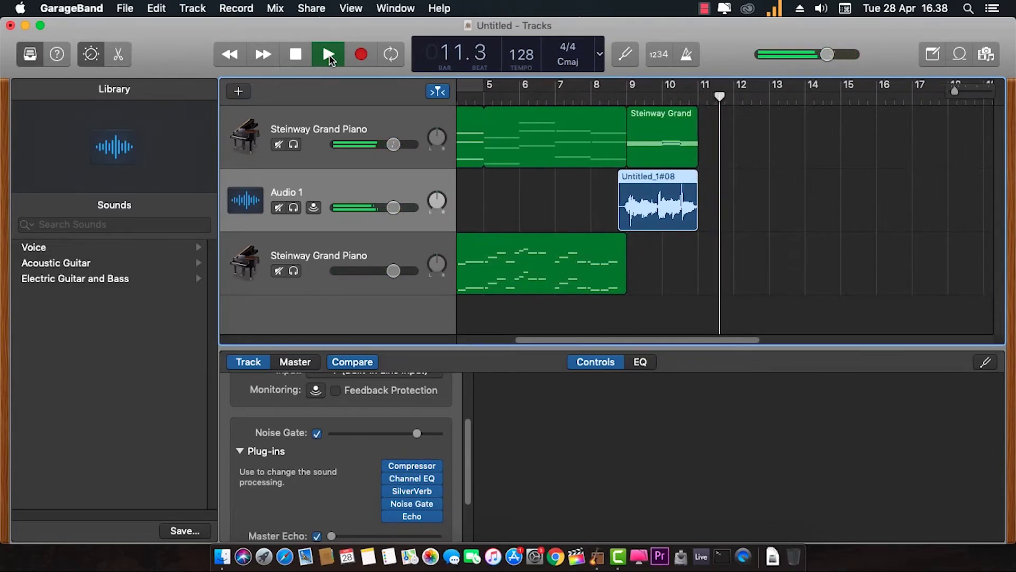
key("space")
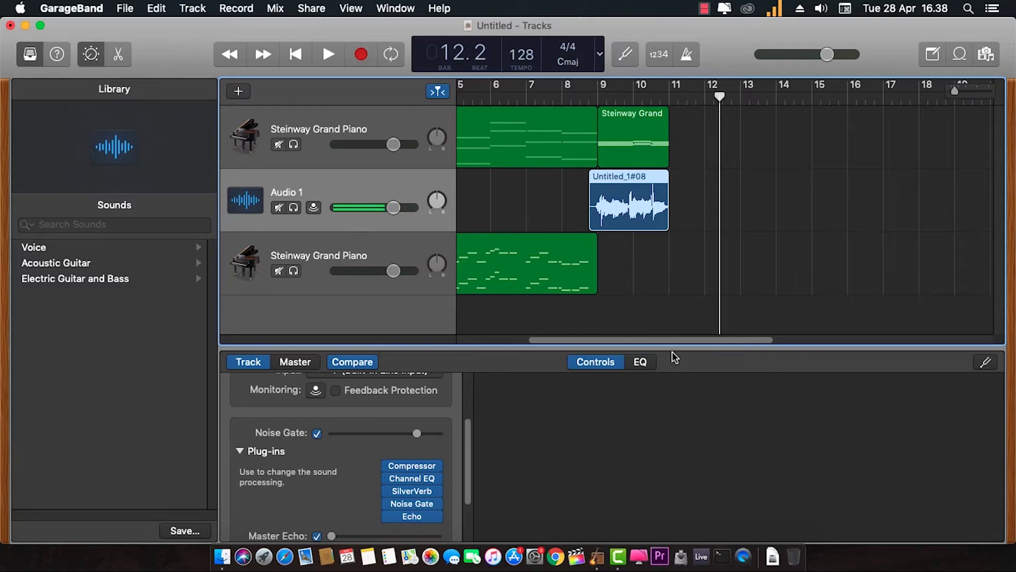
Select the upper Steinway Grand Piano track, hide and reshow its Smart Controls, and examine its plug-ins, master sends and keyboard sensitivity
left_click_drag(601, 339, 532, 340)
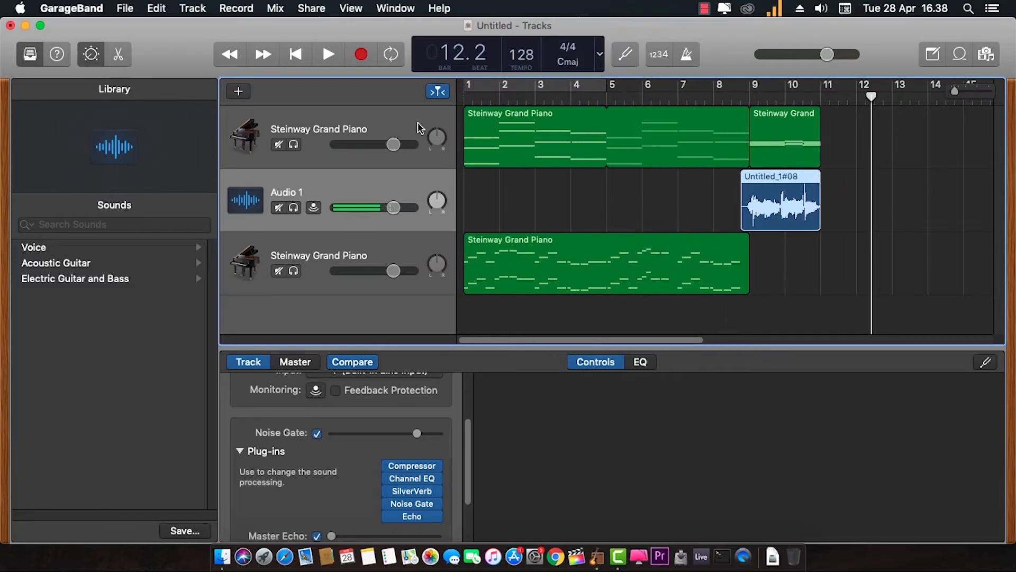
left_click(339, 123)
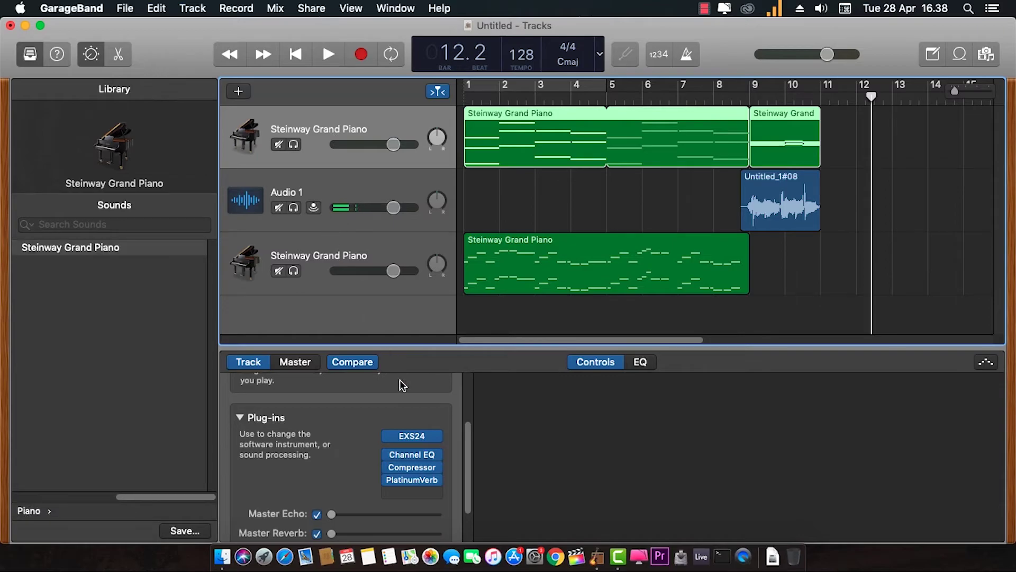
left_click(81, 57)
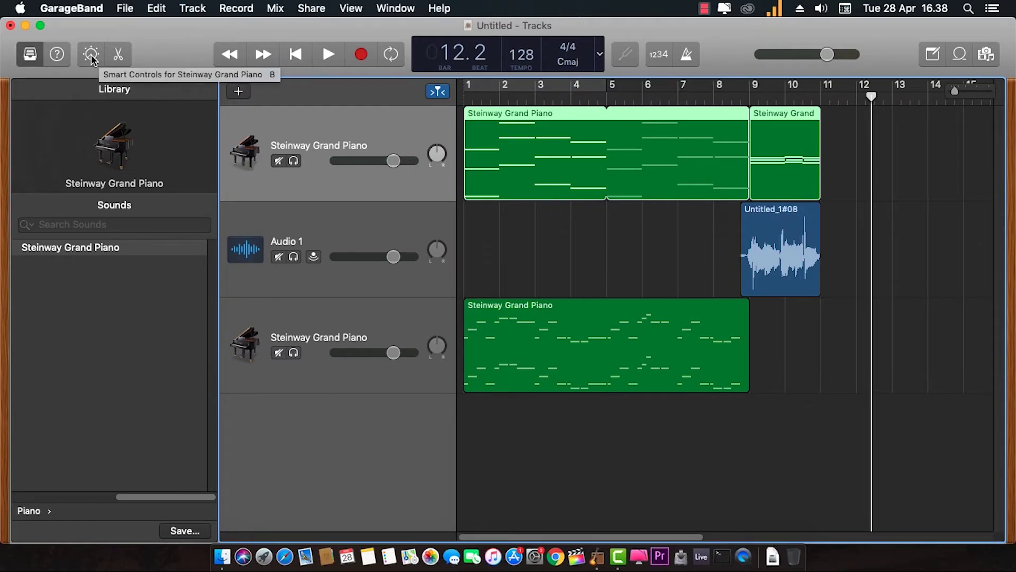
left_click(91, 55)
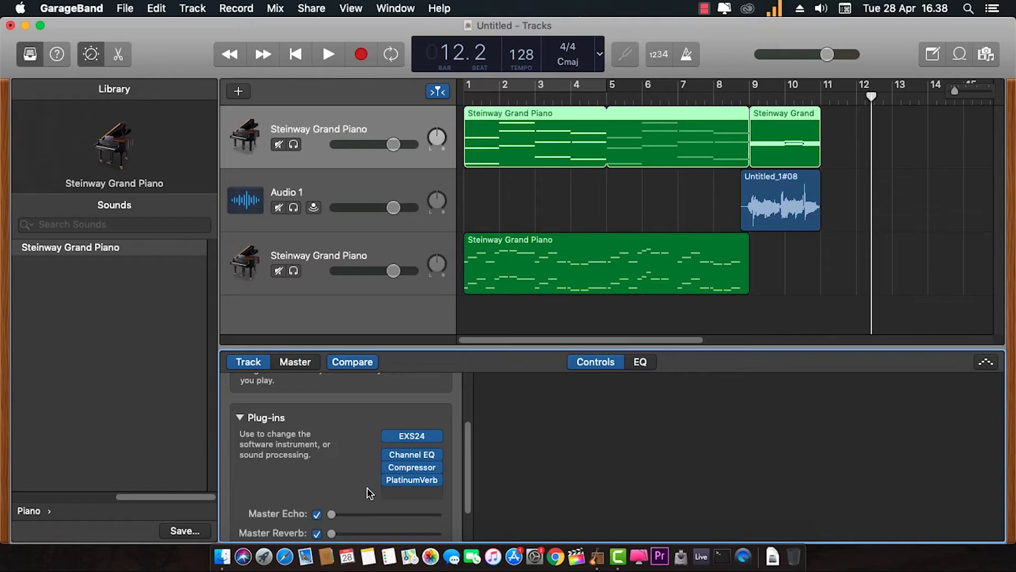
scroll(366, 486, "down", 3)
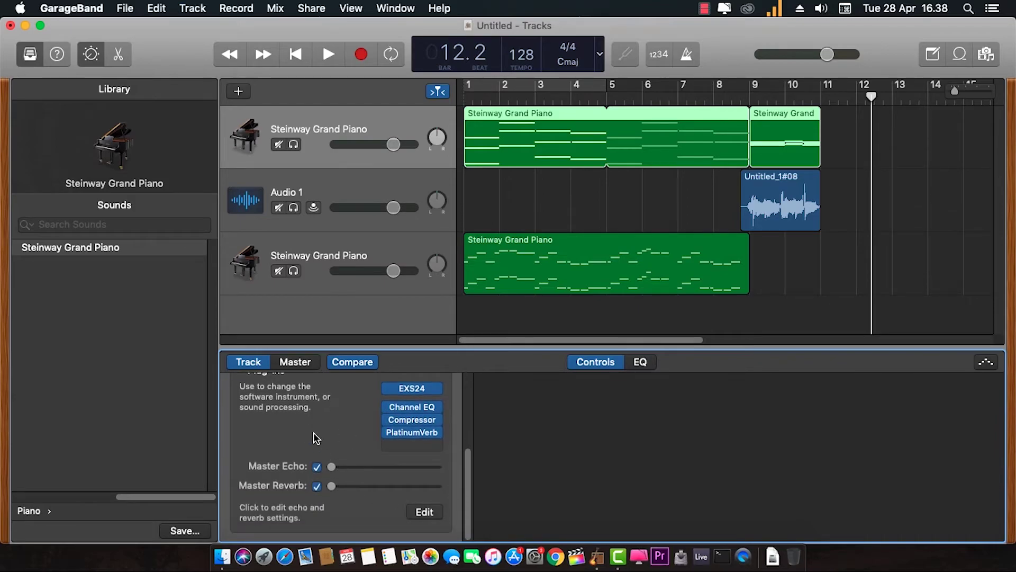
scroll(315, 437, "up", 5)
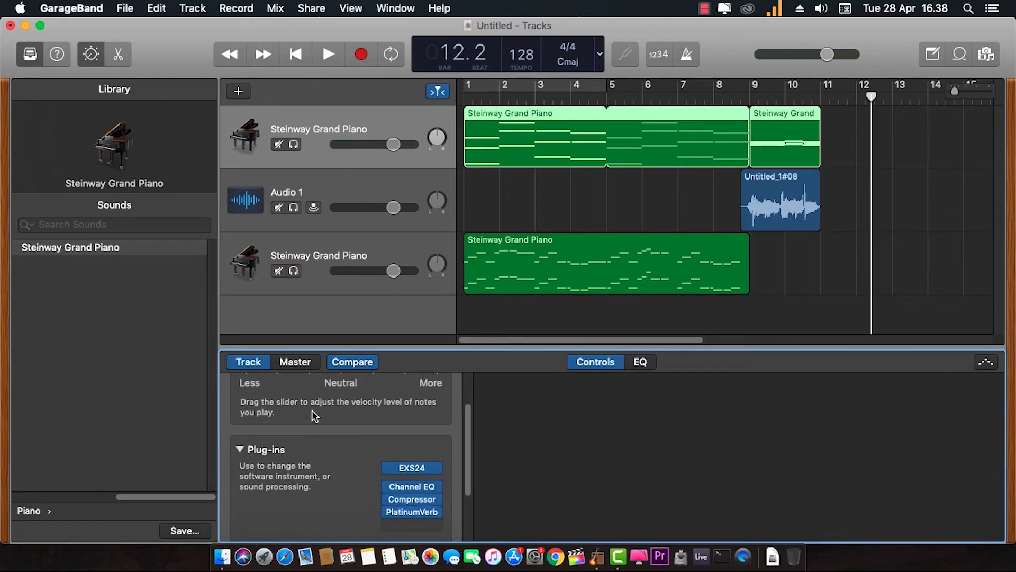
scroll(328, 455, "up", 3)
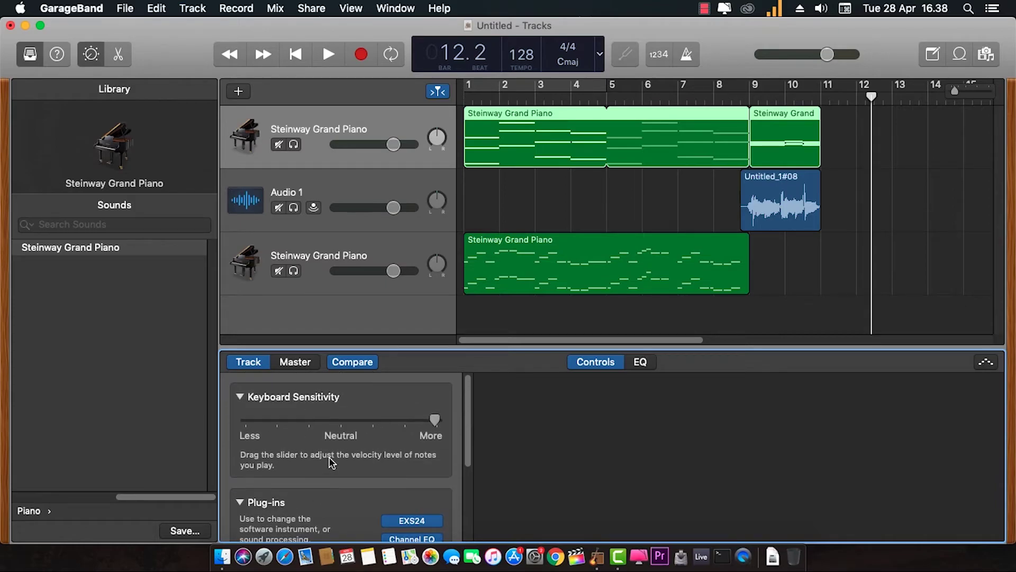
Look through the master track's Output, Effects and EQ settings, and return to the upper Steinway Grand Piano's track controls
left_click(294, 364)
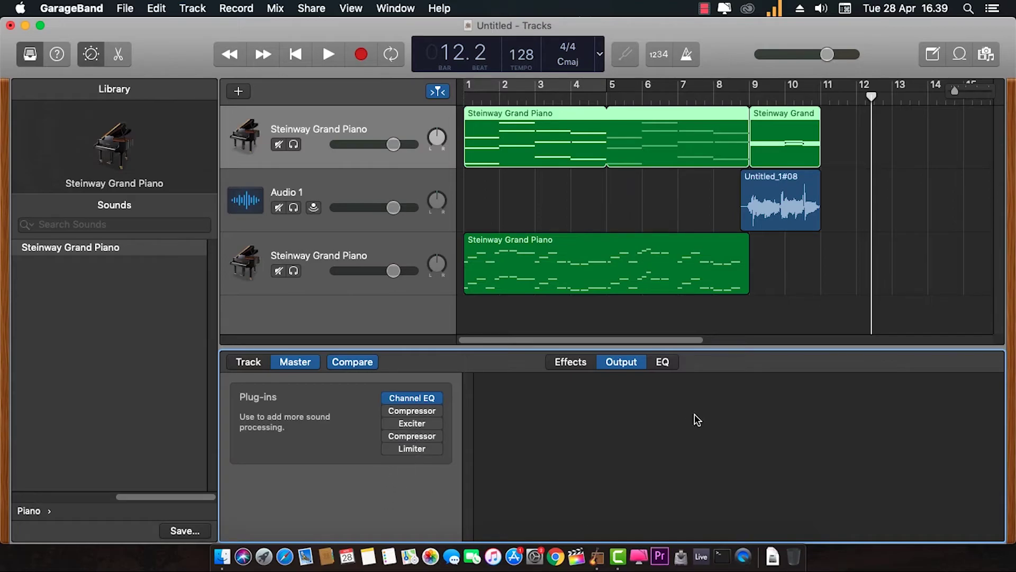
left_click(578, 366)
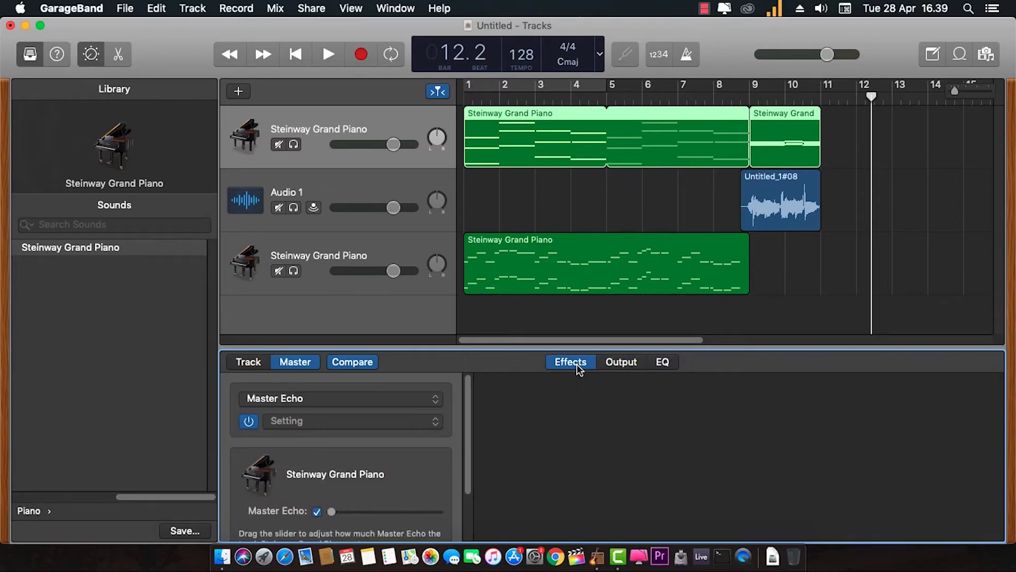
left_click(622, 363)
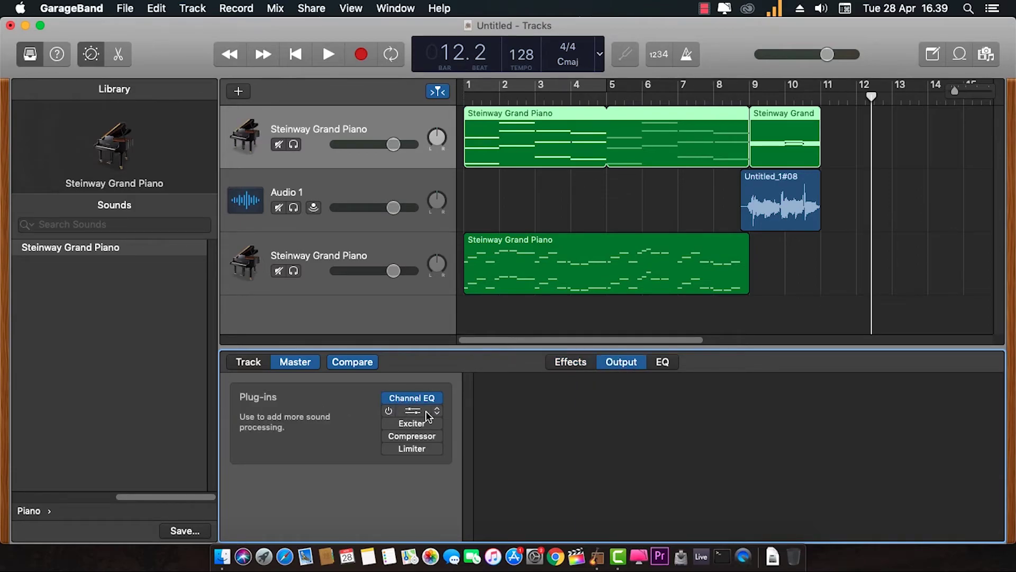
left_click(662, 363)
left_click(620, 362)
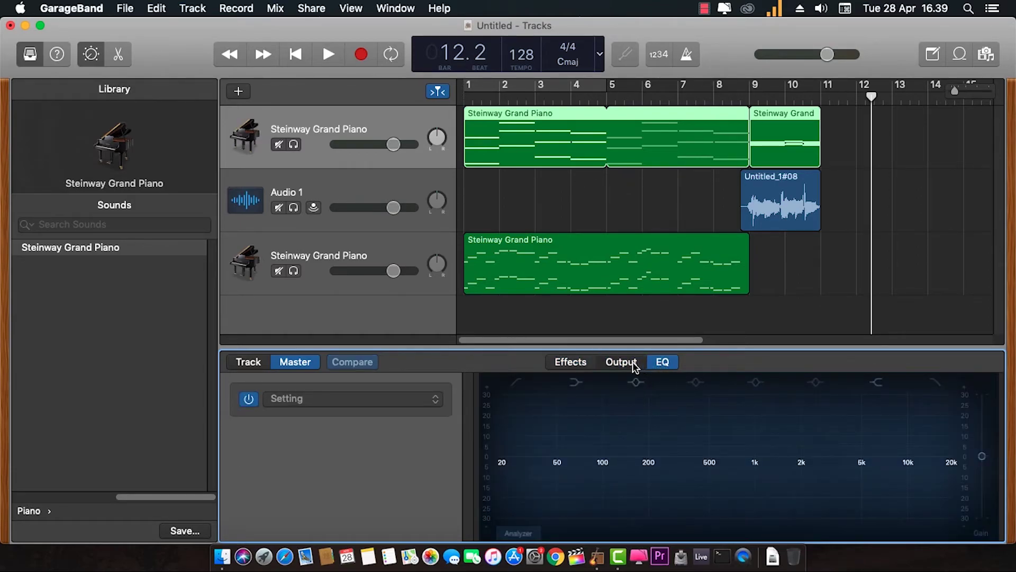
left_click(561, 366)
left_click(250, 364)
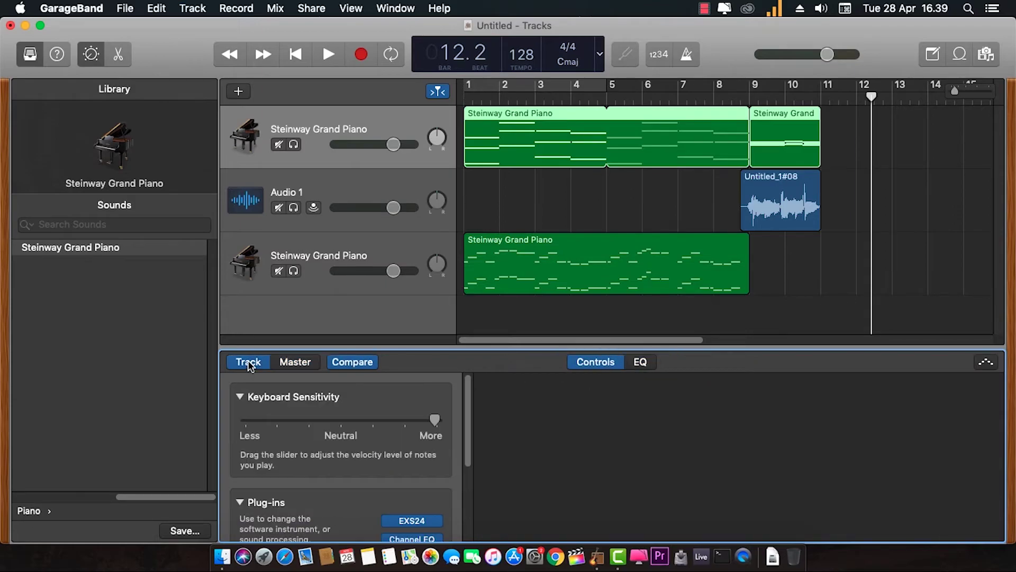
Compare the upper Steinway Grand Piano track's plug-ins and sends with its Master Echo settings in the master effects
scroll(342, 481, "down", 5)
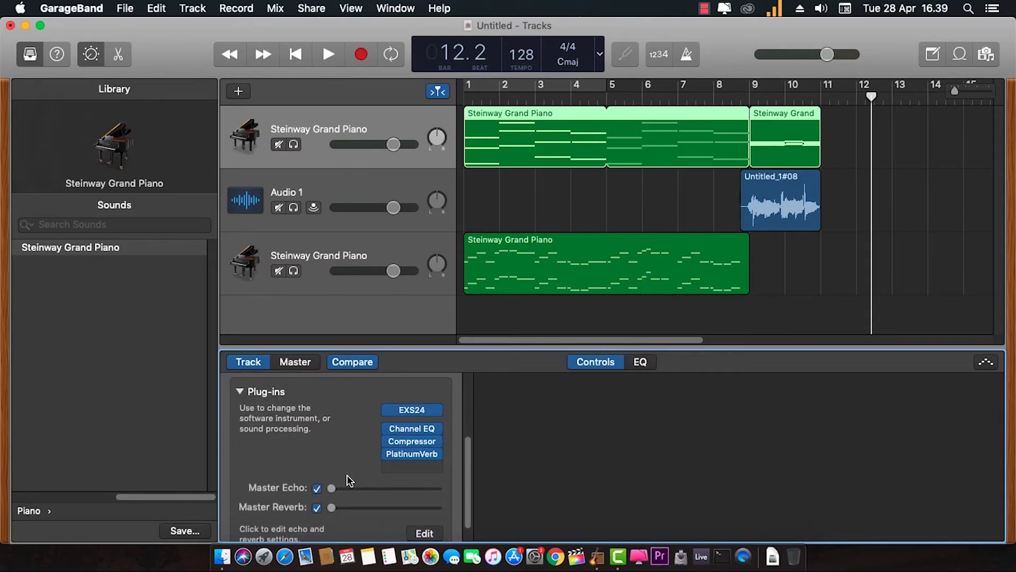
scroll(351, 480, "up", 2)
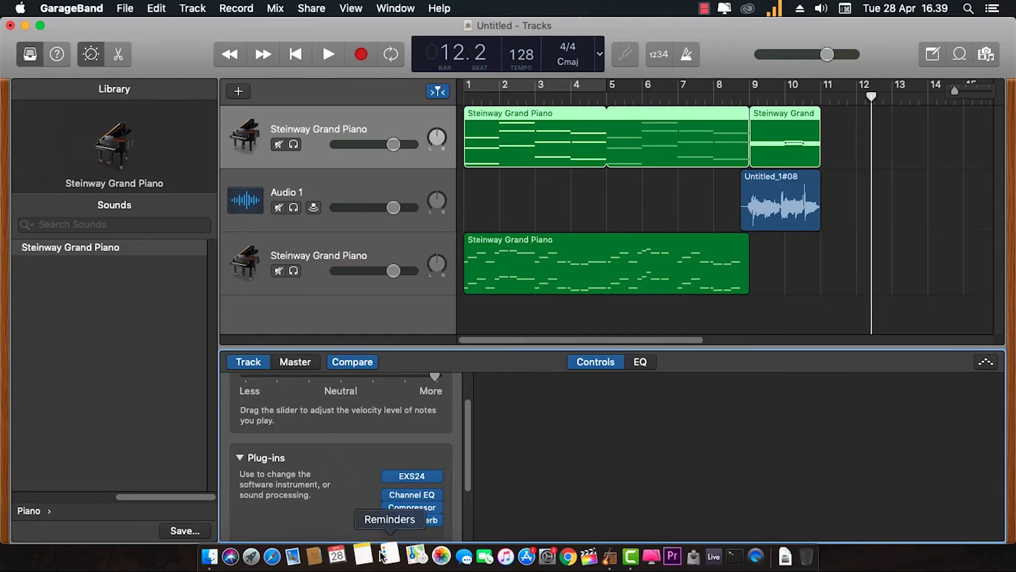
scroll(354, 475, "down", 2)
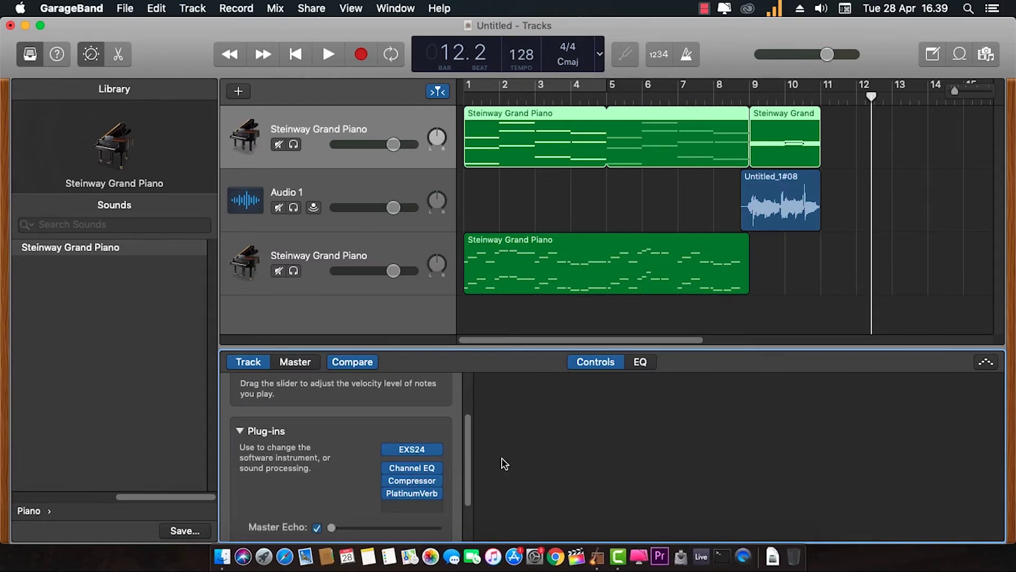
mouse_move(399, 475)
left_click(296, 362)
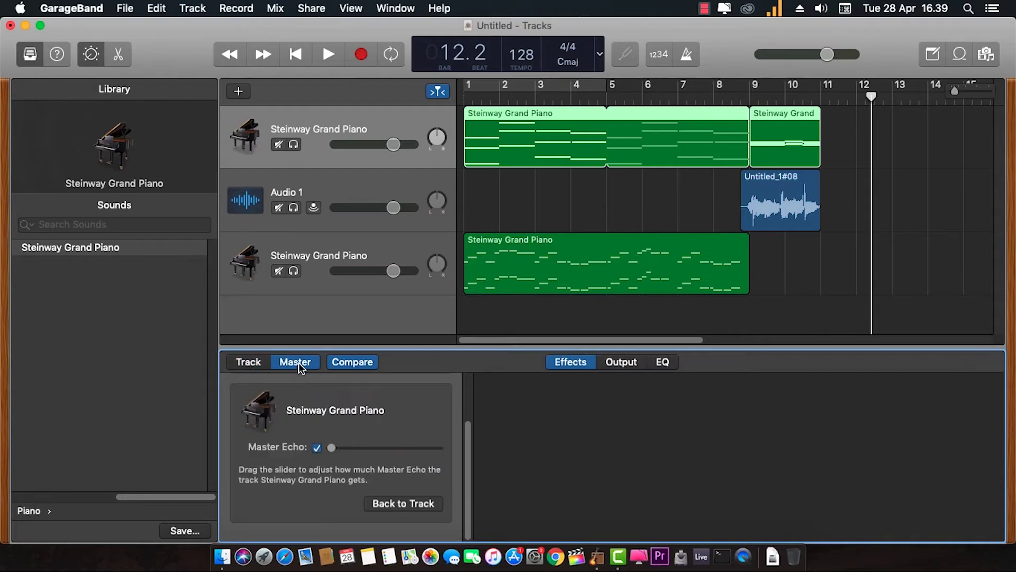
scroll(442, 440, "up", 3)
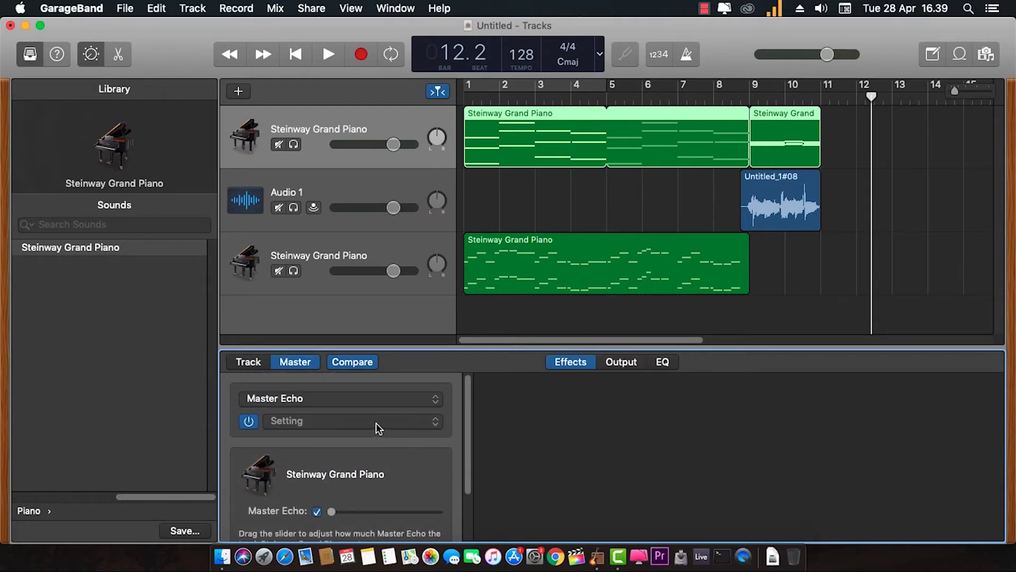
scroll(437, 468, "down", 4)
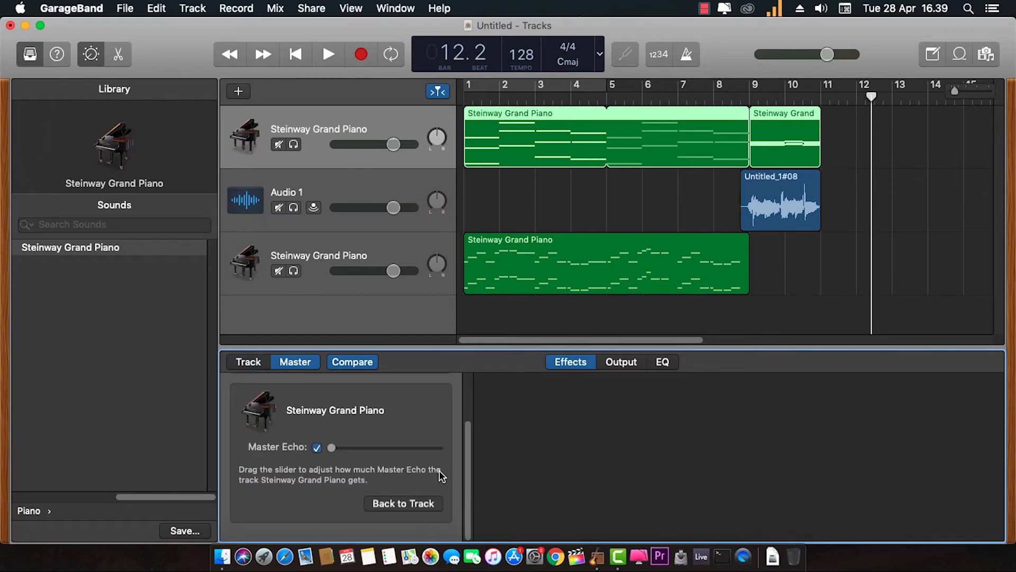
scroll(439, 475, "up", 4)
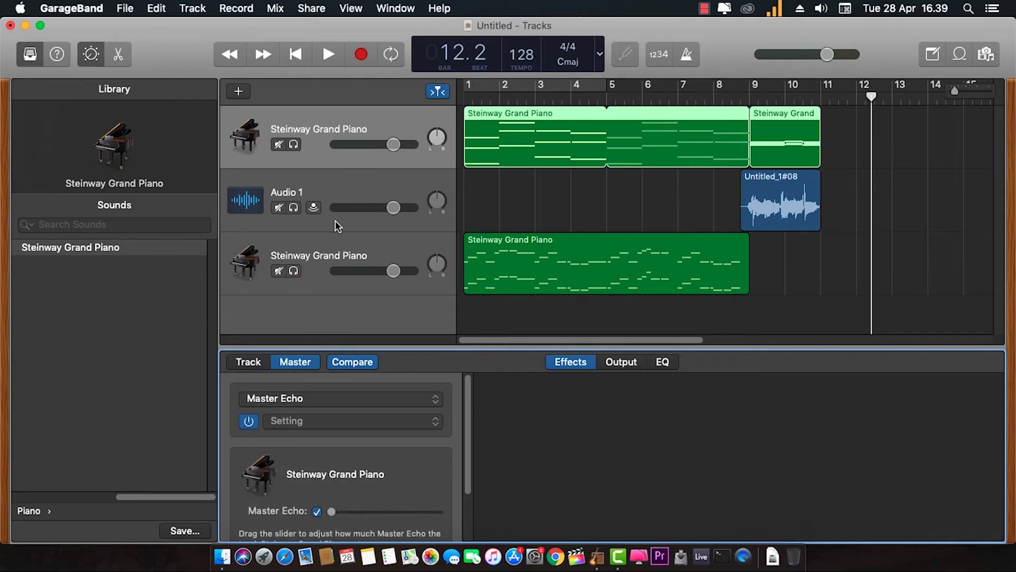
Raise the Master Echo amount for Audio 1 slightly and play its region from just before bar 9 to hear it
left_click(334, 191)
scroll(383, 479, "down", 2)
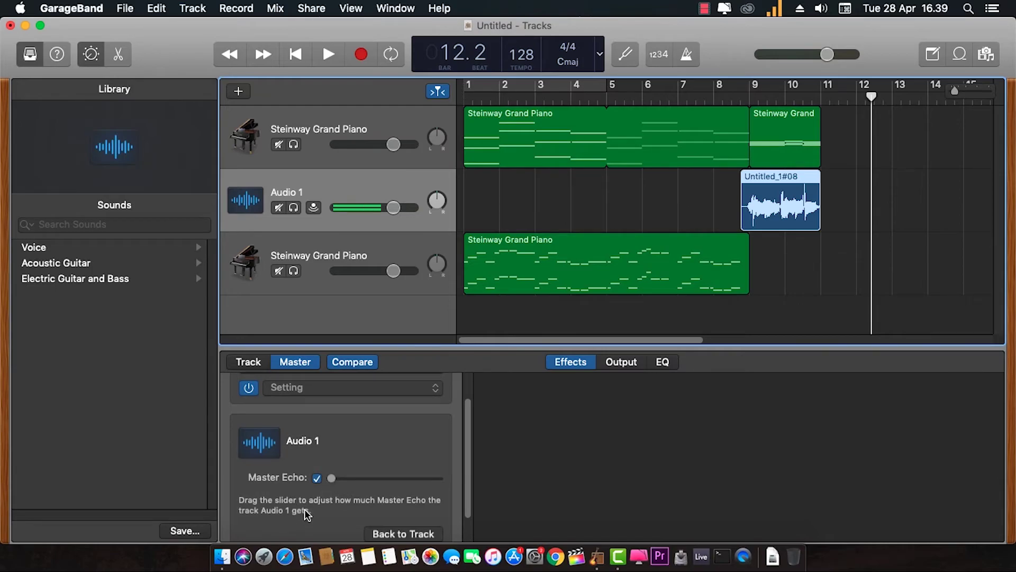
scroll(339, 510, "down", 1)
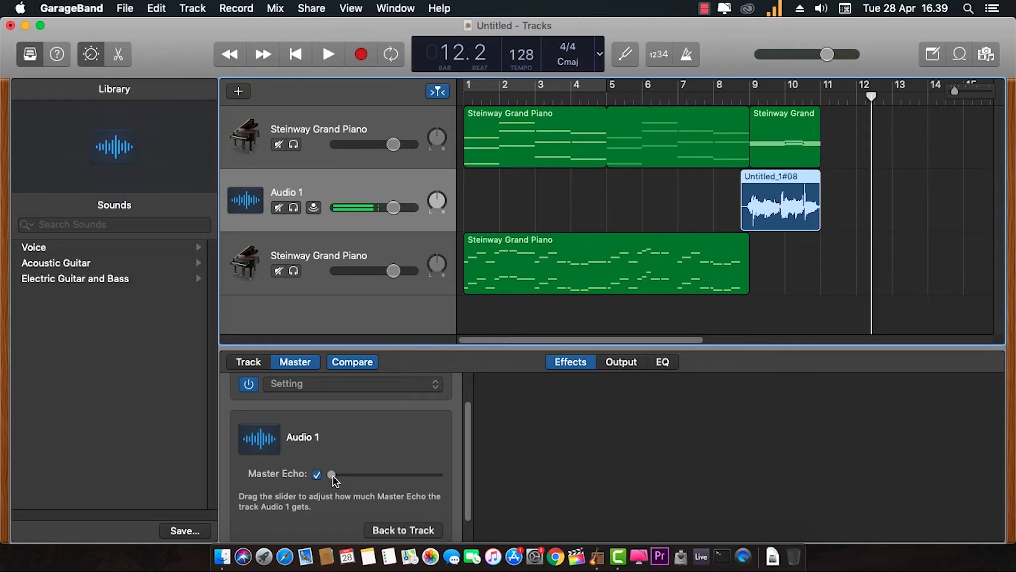
left_click_drag(336, 475, 344, 476)
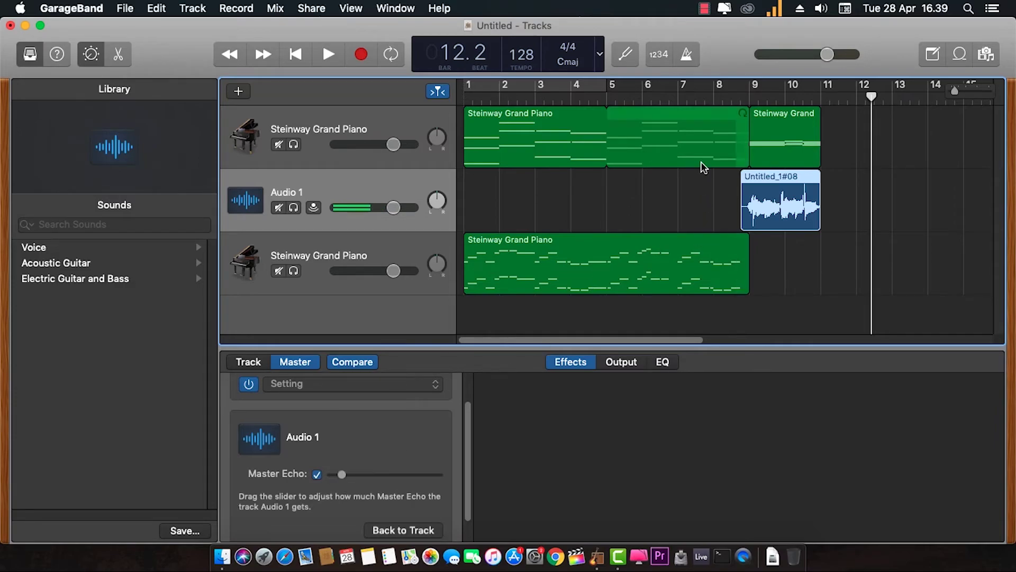
left_click(746, 98)
key("space")
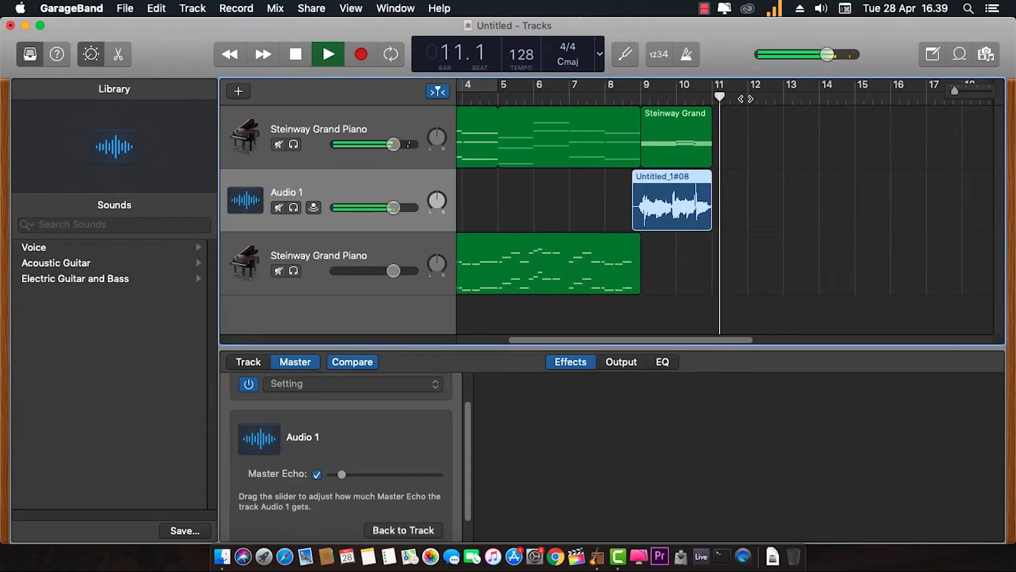
key("space")
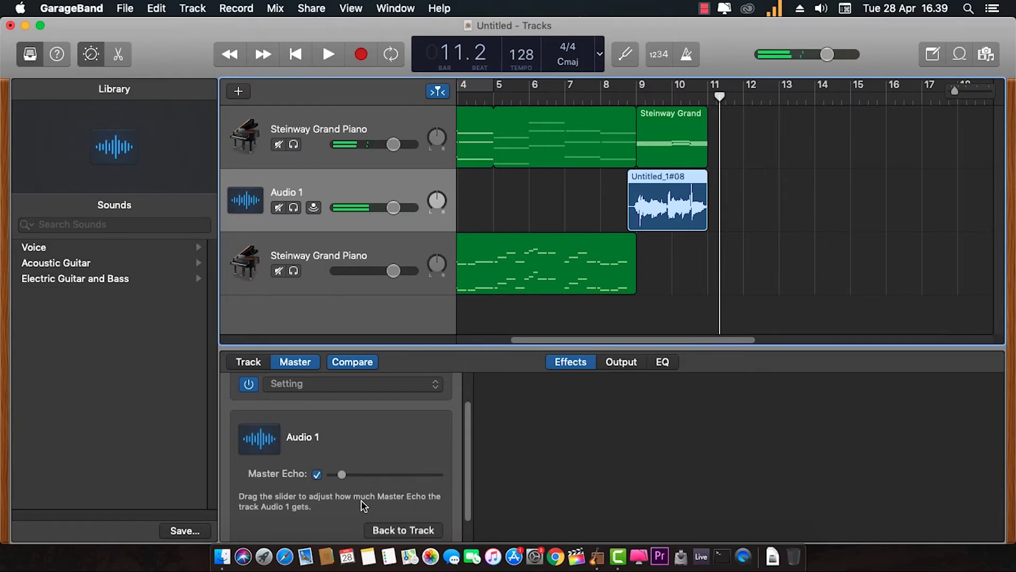
Lower Audio 1's Master Echo amount to just above zero and view the Master Echo presets without choosing one
left_click_drag(340, 475, 336, 474)
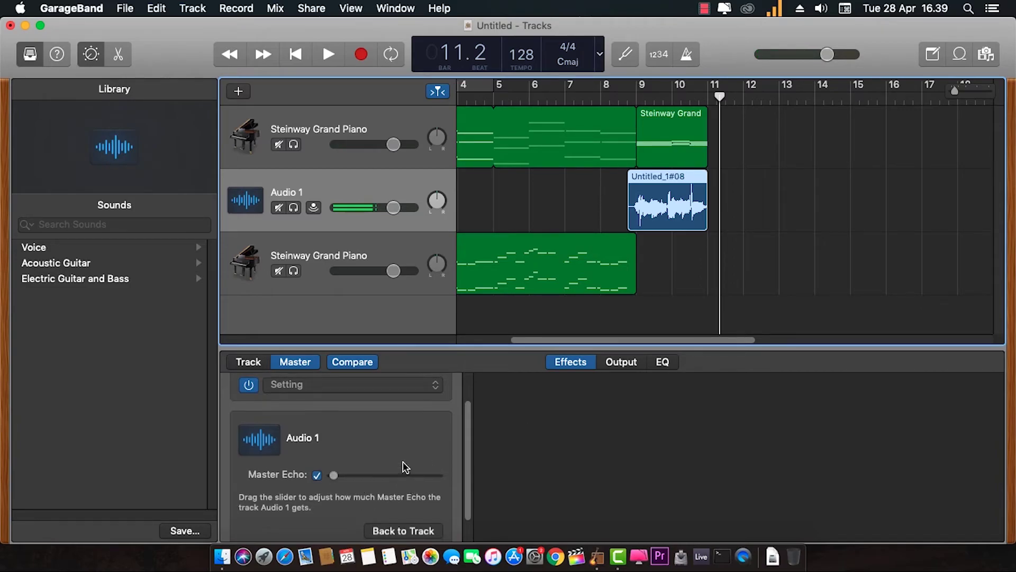
scroll(408, 473, "up", 2)
left_click(390, 420)
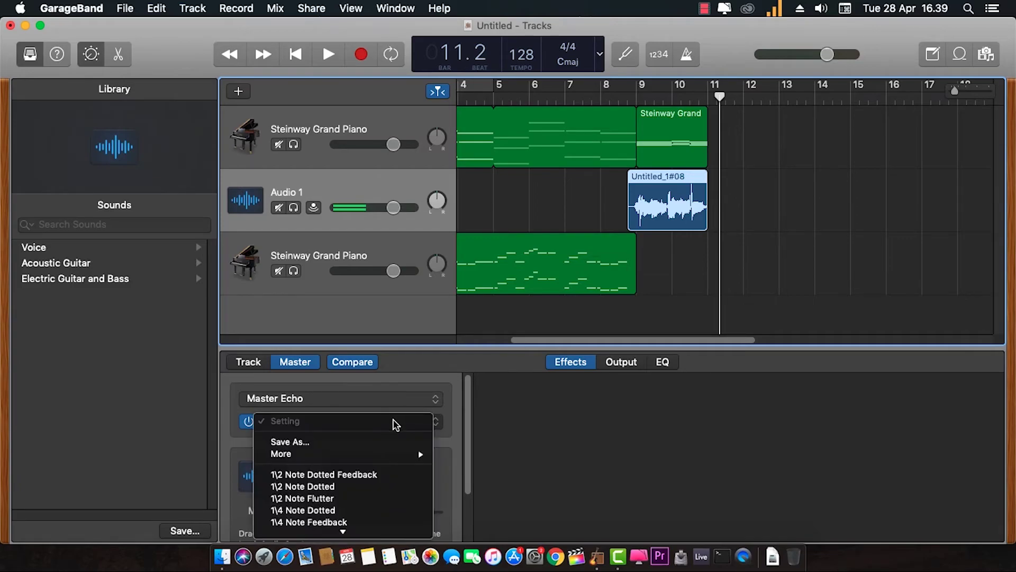
left_click(453, 489)
scroll(468, 469, "down", 3)
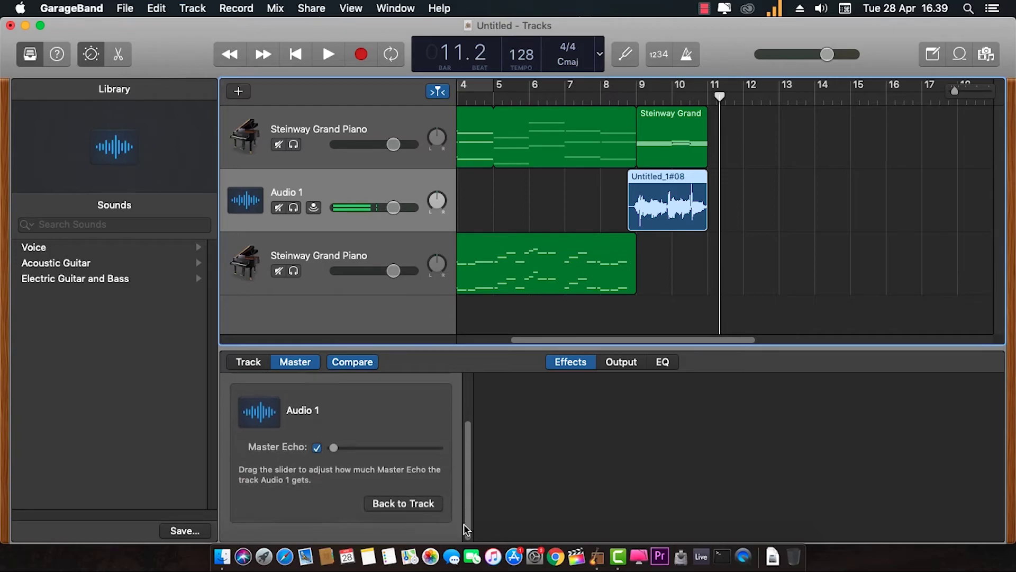
scroll(464, 450, "up", 3)
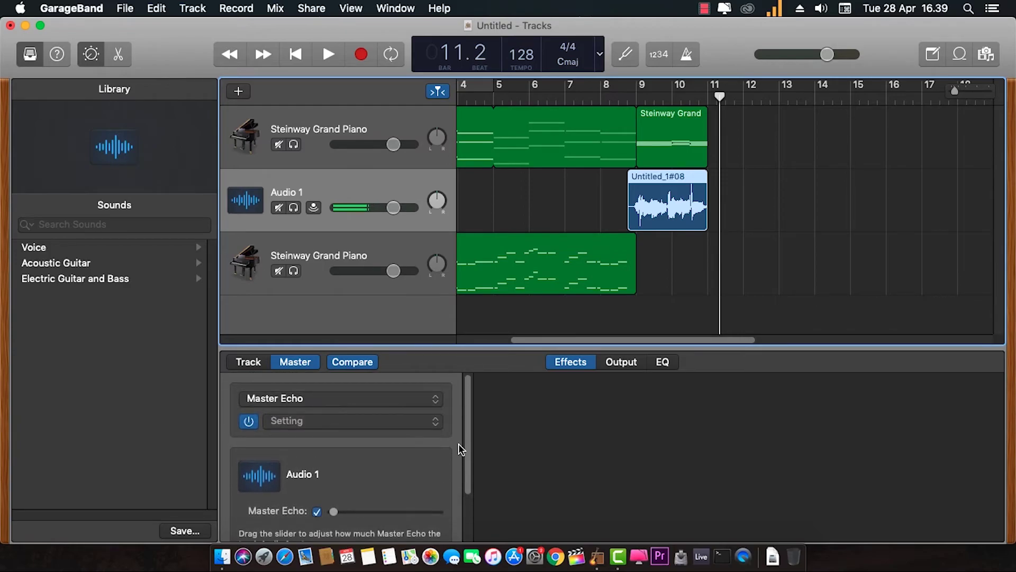
Review the master Output plug-ins, EQ and Effects once more, and return to Audio 1's track controls
left_click(622, 364)
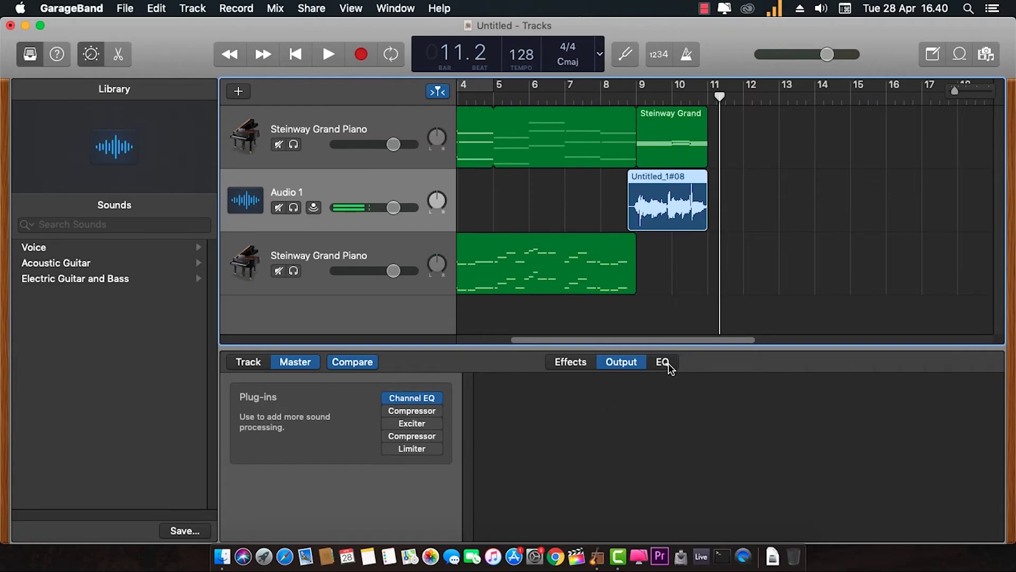
left_click(664, 363)
left_click(608, 365)
left_click(571, 364)
scroll(359, 468, "down", 3)
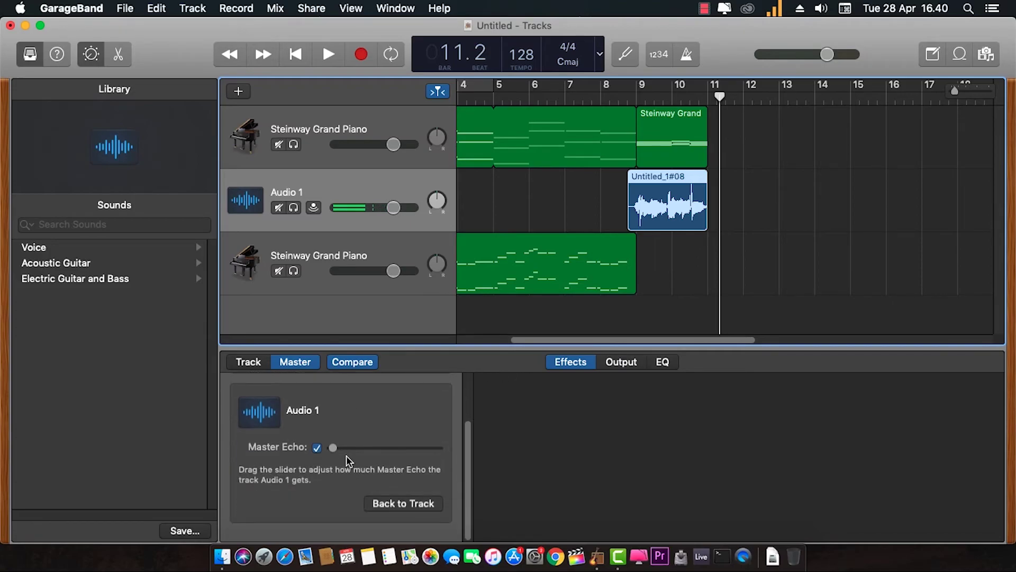
scroll(345, 465, "up", 3)
left_click(249, 361)
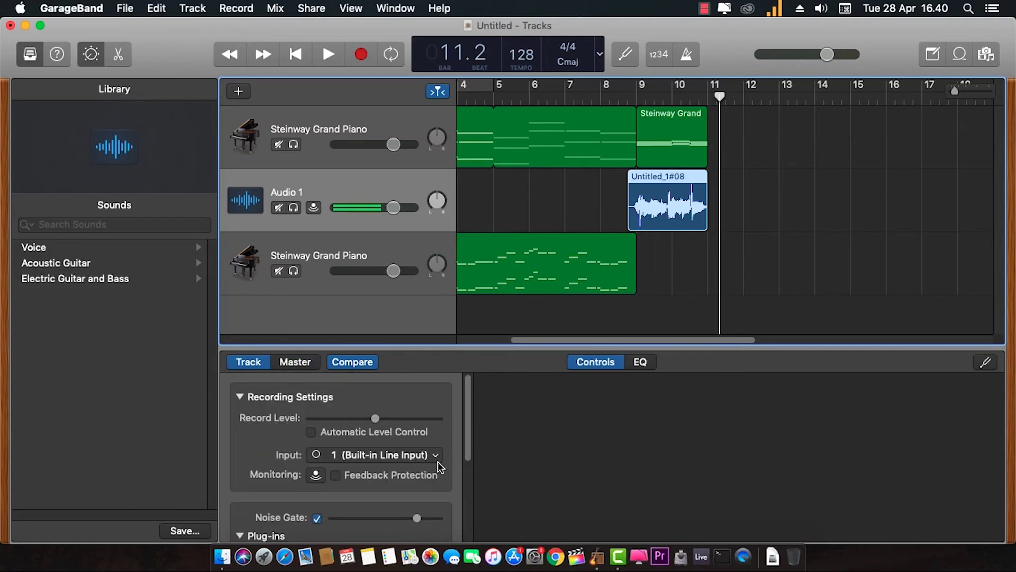
Select the lower Steinway Grand Piano track and examine its plug-ins, master sends and keyboard sensitivity
scroll(433, 480, "down", 1)
scroll(431, 479, "down", 2)
key("Down")
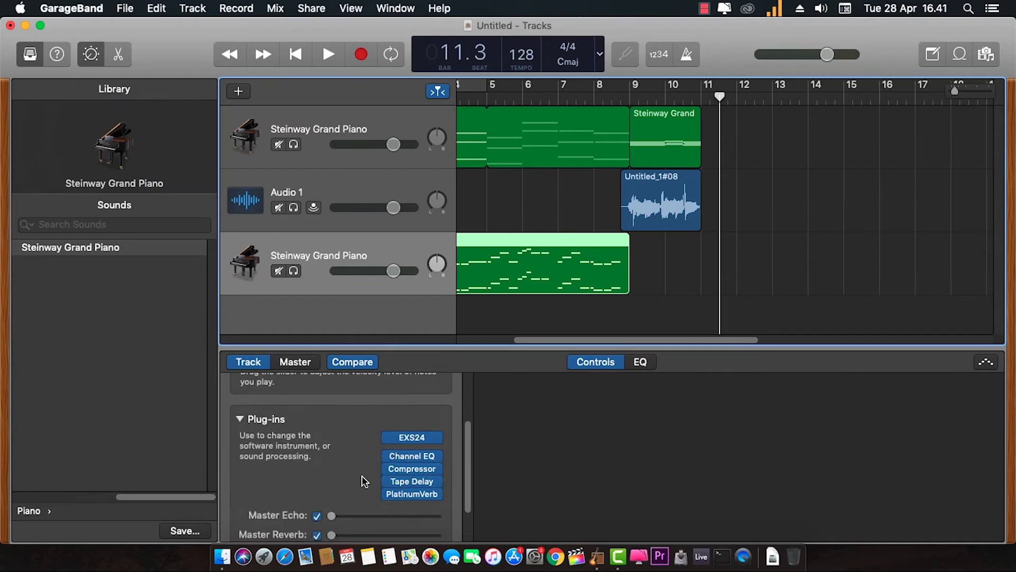
scroll(362, 476, "down", 3)
scroll(372, 478, "up", 3)
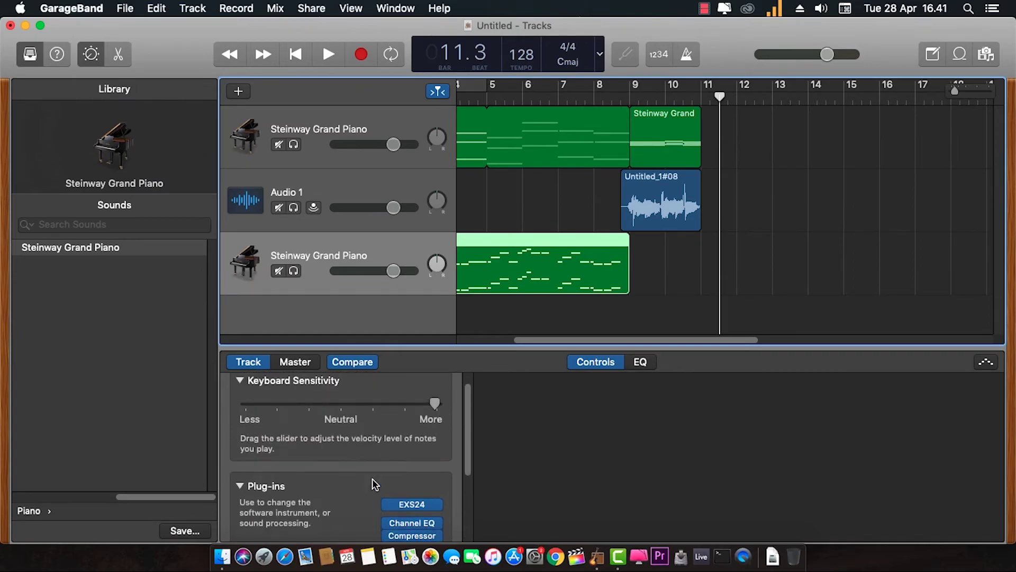
scroll(375, 469, "down", 3)
scroll(378, 463, "up", 3)
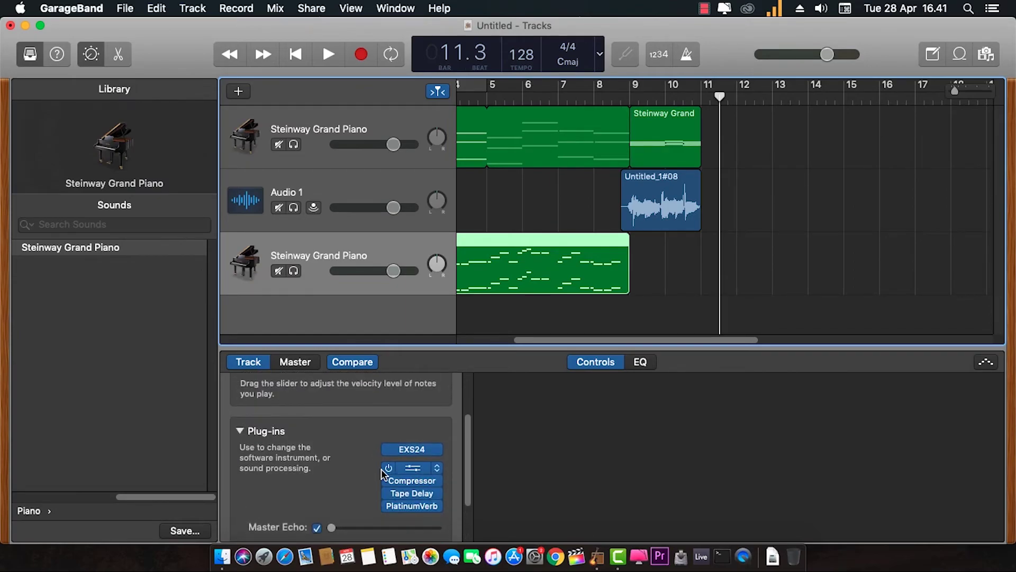
mouse_move(382, 460)
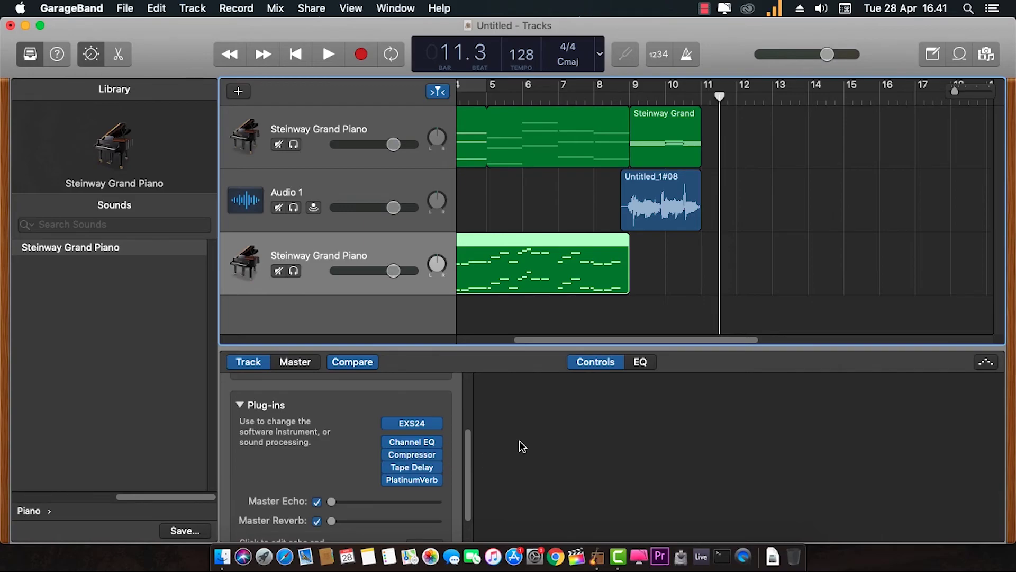
Review the arrangement from bar 1 and the lower Steinway Grand Piano track's keyboard sensitivity, plug-ins, Master Echo and Master Reverb settings
left_click_drag(621, 341, 541, 341)
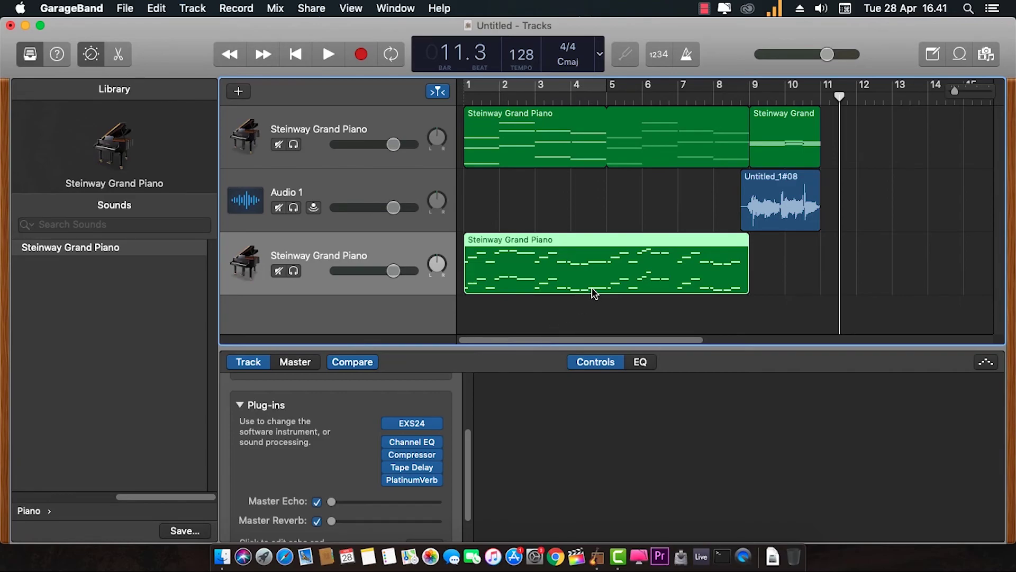
mouse_move(465, 427)
left_mouse_down()
mouse_move(473, 392)
mouse_move(465, 473)
mouse_move(464, 392)
mouse_move(465, 411)
left_mouse_up()
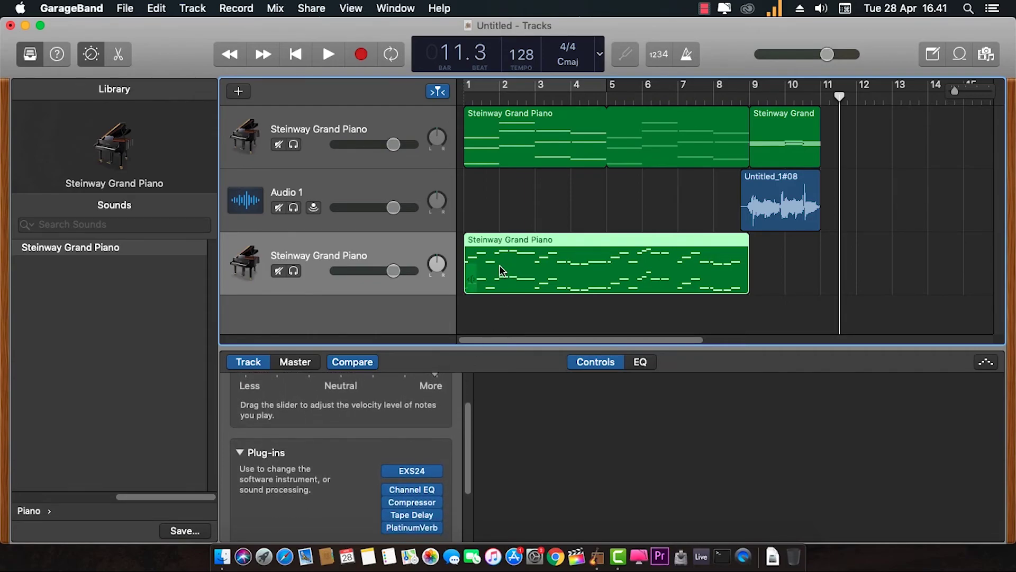
mouse_move(469, 447)
left_mouse_down()
mouse_move(472, 498)
mouse_move(473, 431)
mouse_move(475, 443)
left_mouse_up()
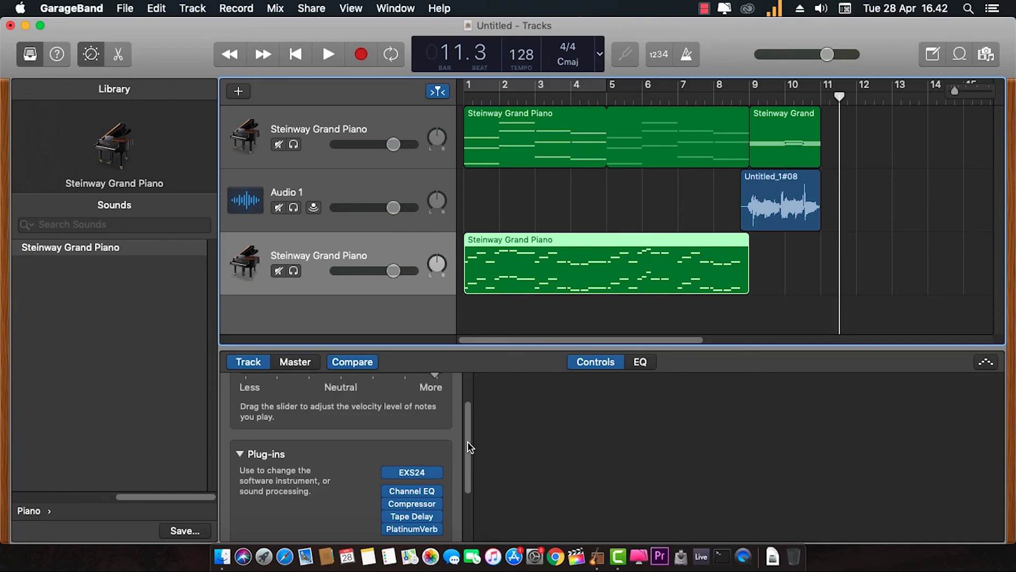
mouse_move(468, 440)
left_mouse_down()
mouse_move(466, 477)
mouse_move(476, 417)
mouse_move(474, 457)
left_mouse_up()
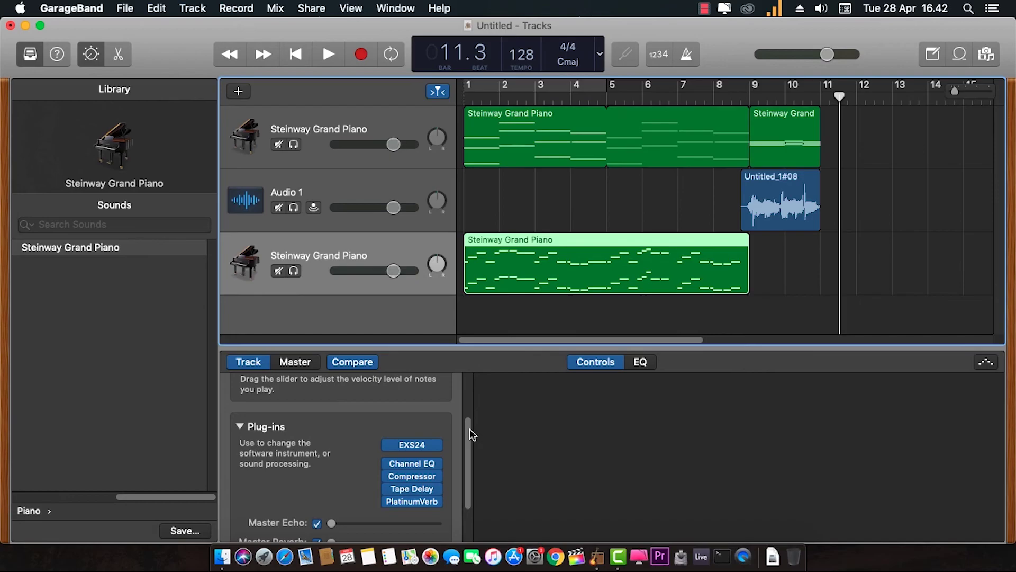
scroll(469, 427, "up", 3)
scroll(460, 476, "down", 5)
scroll(458, 484, "up", 3)
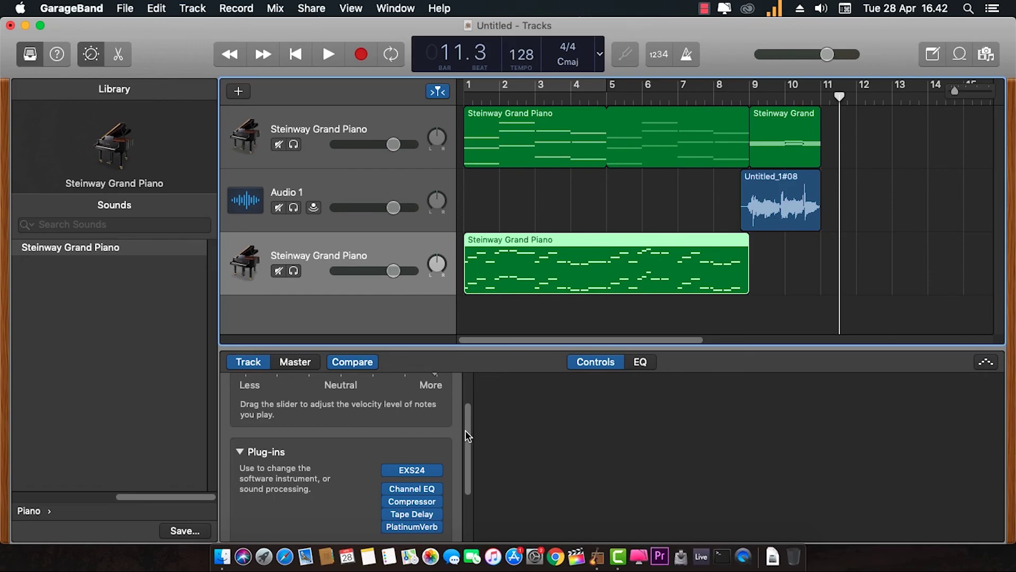
scroll(466, 423, "up", 2)
scroll(471, 449, "down", 5)
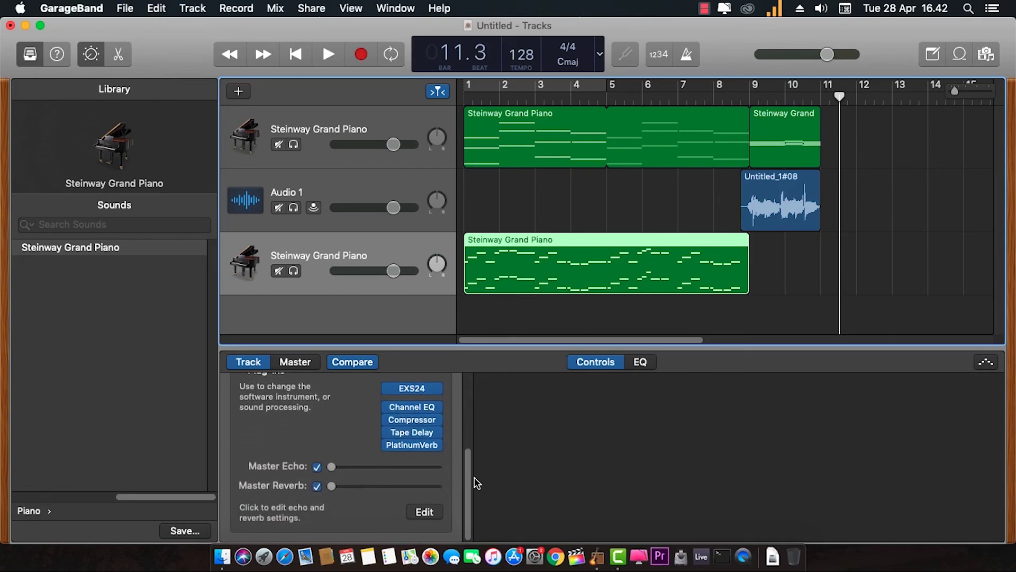
scroll(474, 476, "up", 3)
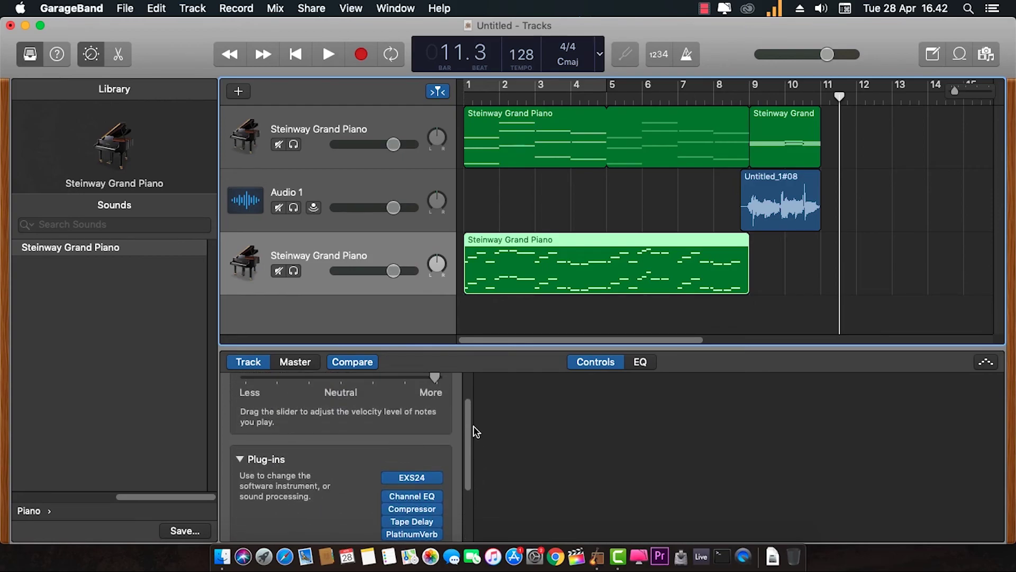
scroll(468, 427, "down", 3)
scroll(468, 416, "up", 4)
scroll(469, 414, "up", 1)
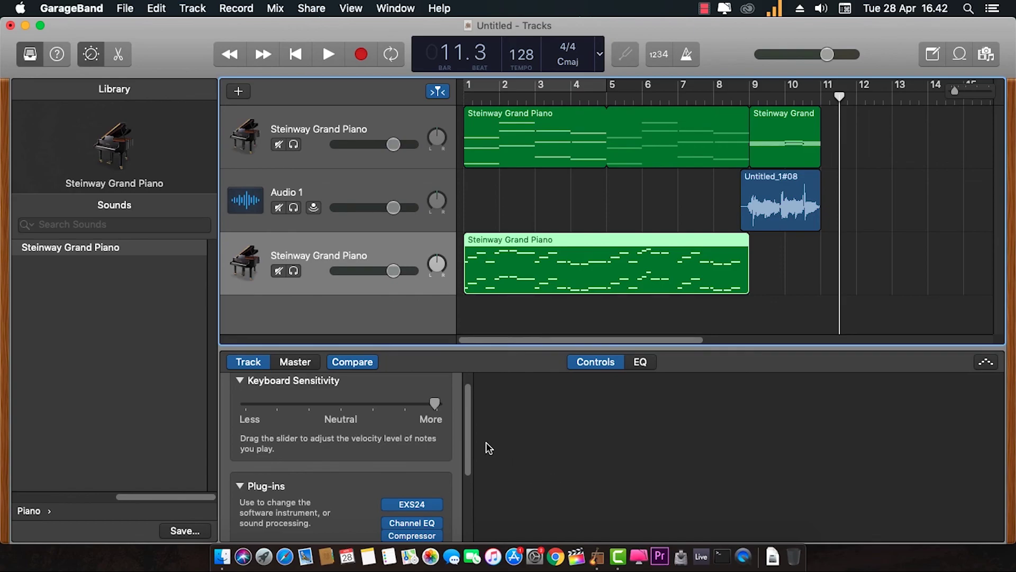
scroll(467, 441, "down", 3)
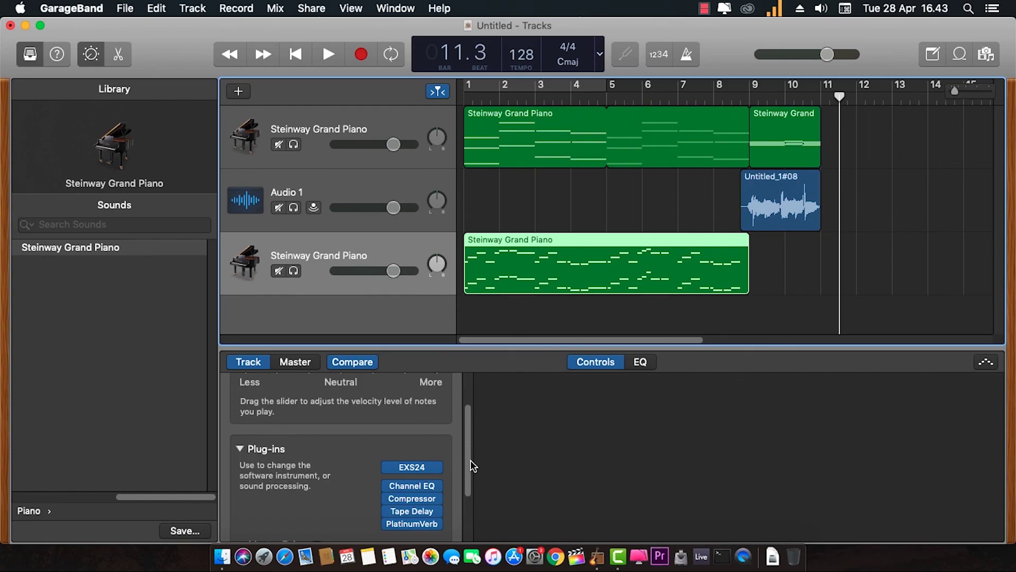
left_click(706, 9)
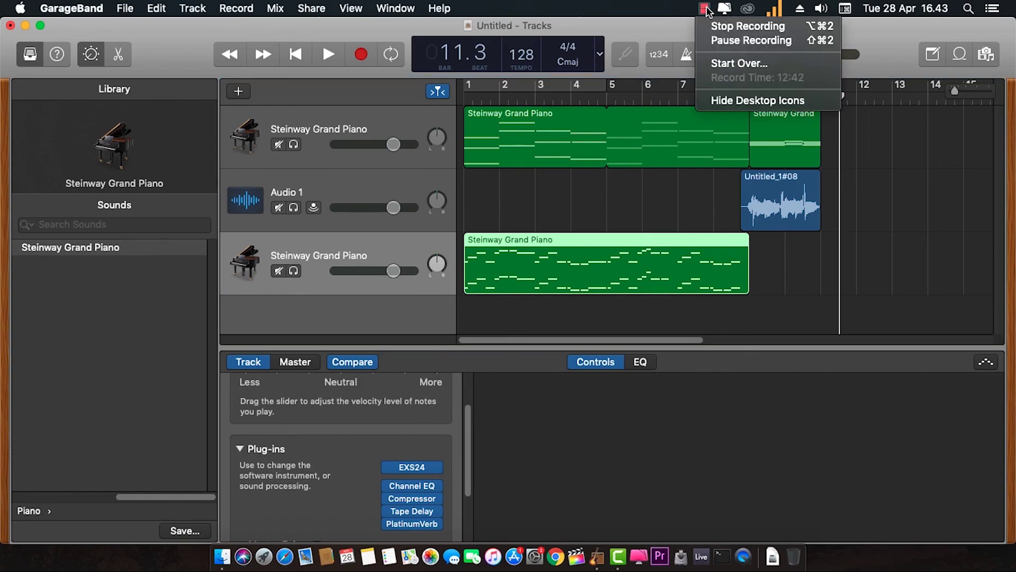